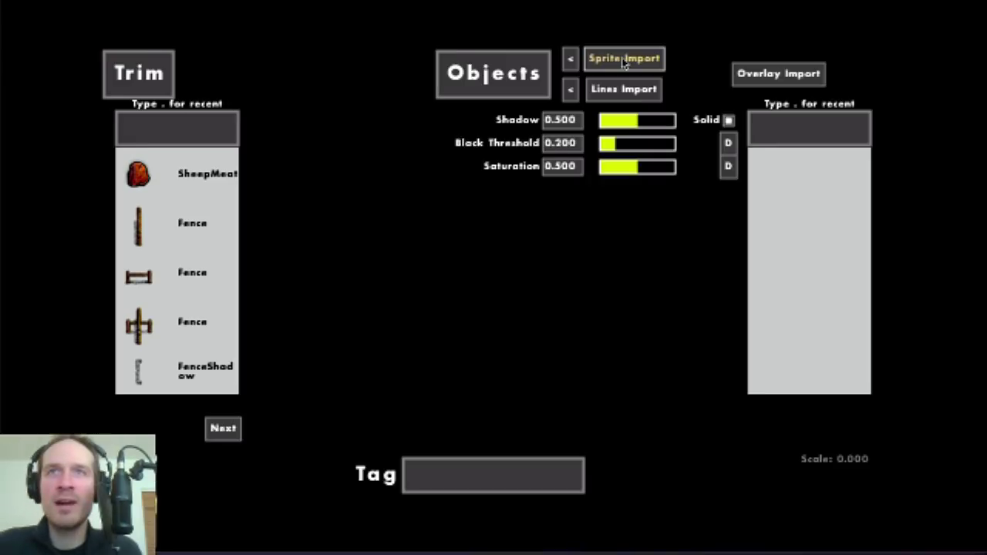
- Import the sheep sprite sheet, set the Black Threshold to about 0.271, and load the separate ink line scan over it
{"action": "left_click", "coordinate": [623, 61]}
{"action": "left_click_drag", "start_coordinate": [392, 246], "coordinate": [399, 368]}
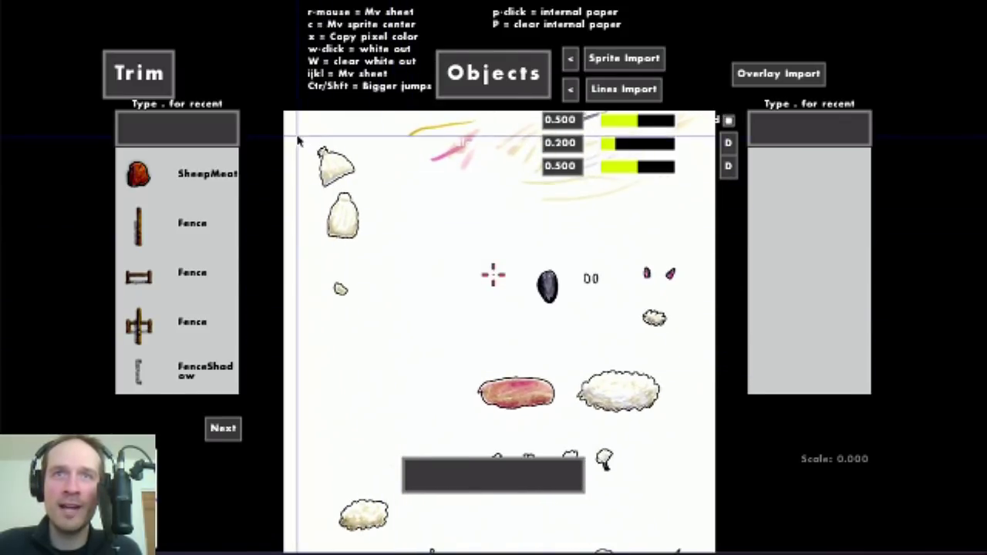
{"action": "left_click_drag", "start_coordinate": [298, 136], "coordinate": [383, 307]}
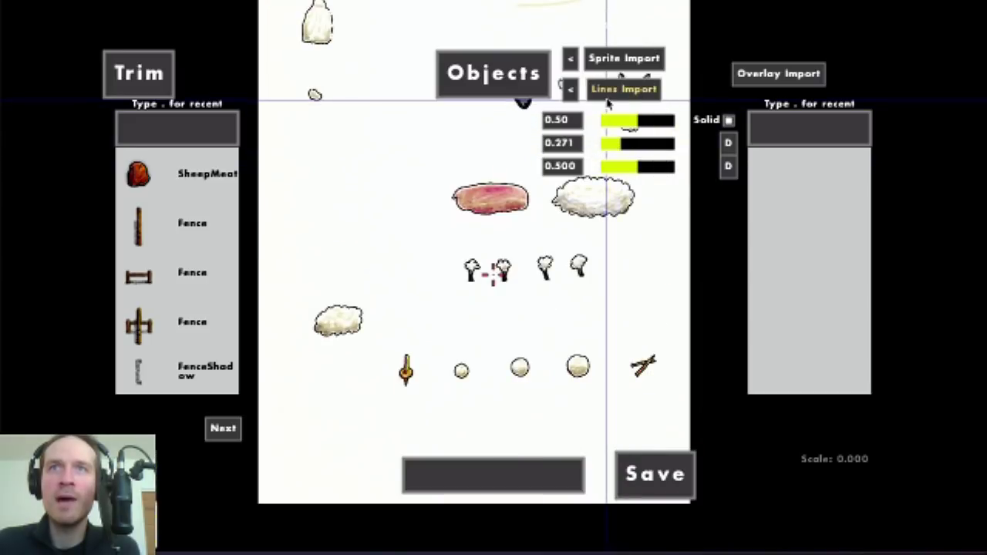
{"action": "left_click", "coordinate": [607, 98]}
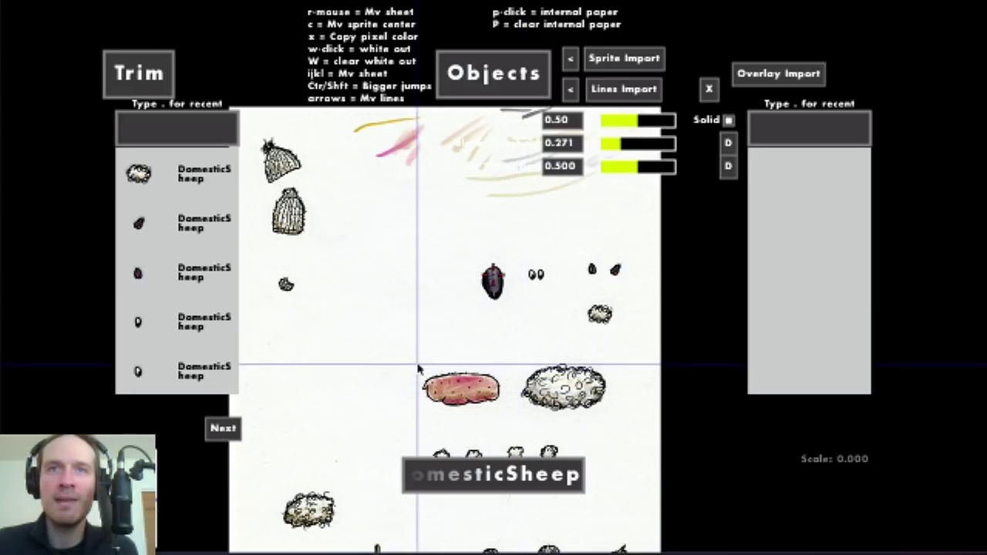
- Crop the pink shorn body and the woolly body from the sheet and save both with the DomesticSheep tag
{"action": "left_click_drag", "start_coordinate": [416, 364], "coordinate": [518, 420]}
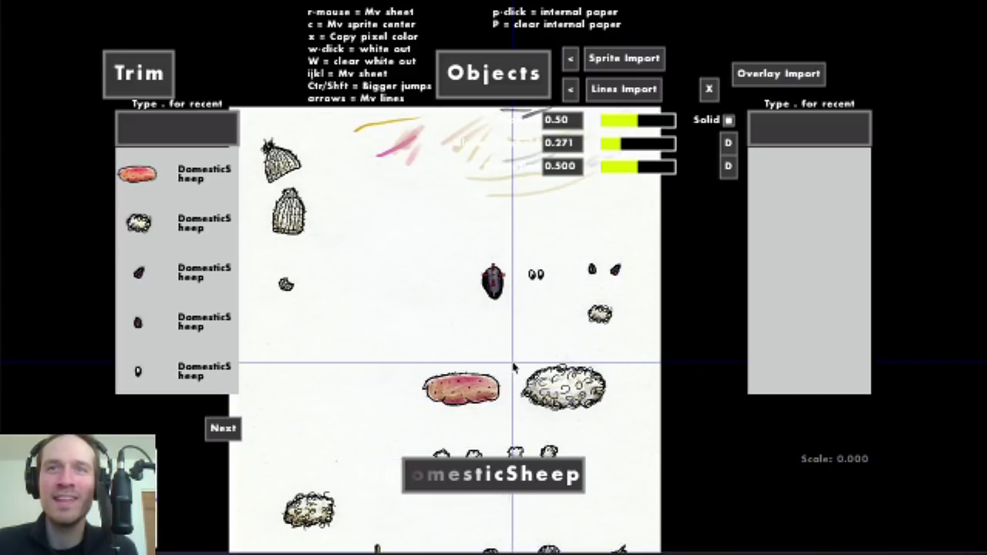
{"action": "left_click_drag", "start_coordinate": [512, 362], "coordinate": [617, 420]}
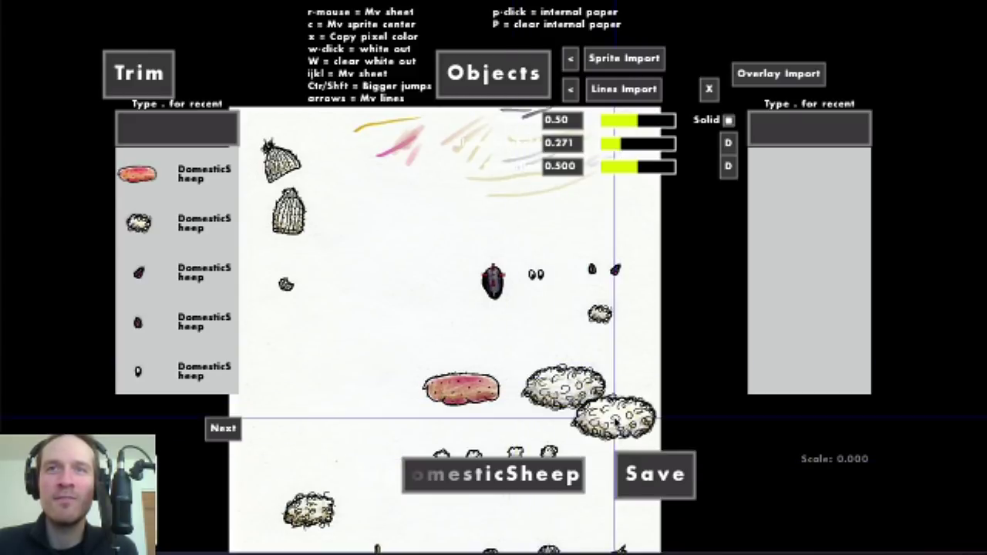
- Build the sheep object from the woolly body, raised above the ground, and add the wool tuft and ear around the head
{"action": "left_click", "coordinate": [191, 379]}
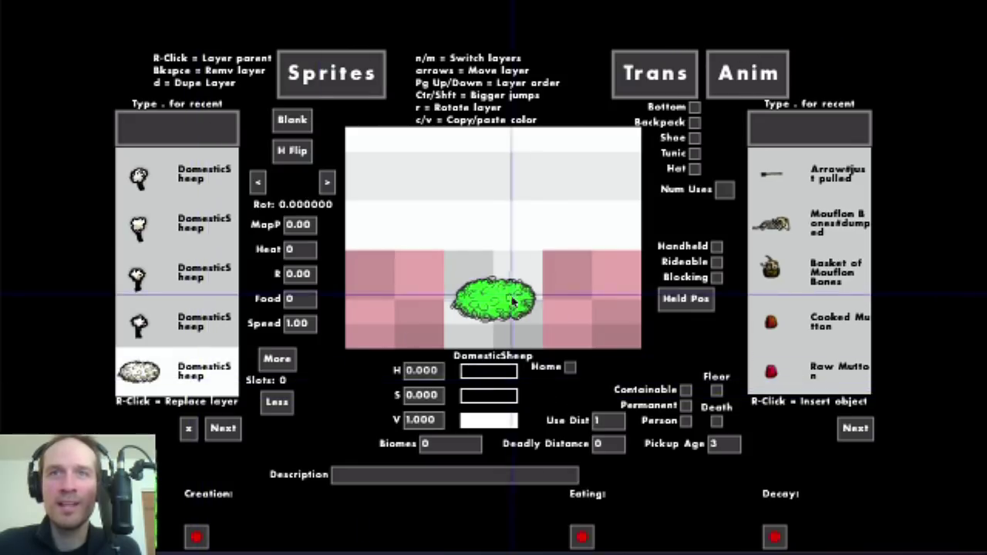
{"action": "left_click_drag", "start_coordinate": [511, 298], "coordinate": [578, 257]}
{"action": "left_click", "coordinate": [223, 428]}
{"action": "left_click", "coordinate": [161, 229]}
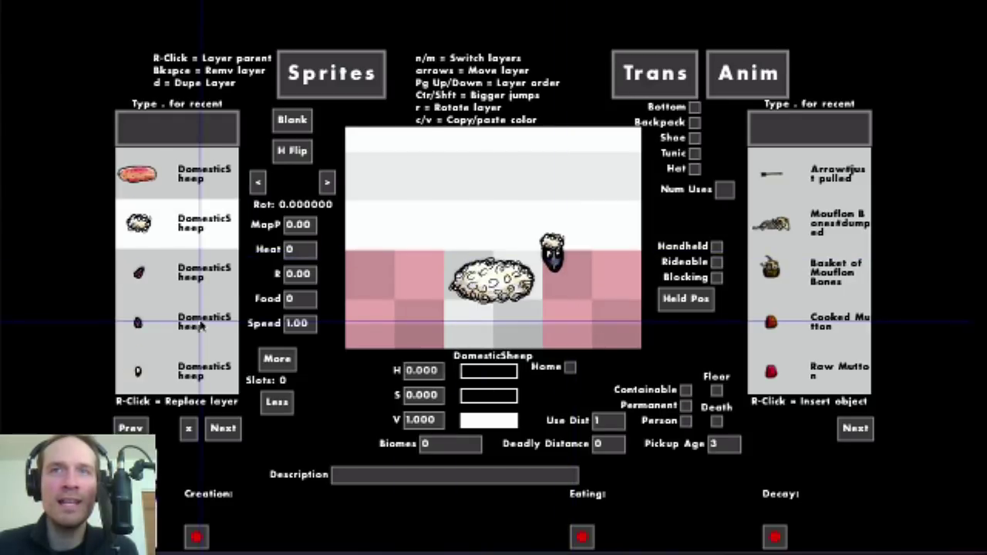
{"action": "left_click", "coordinate": [201, 327]}
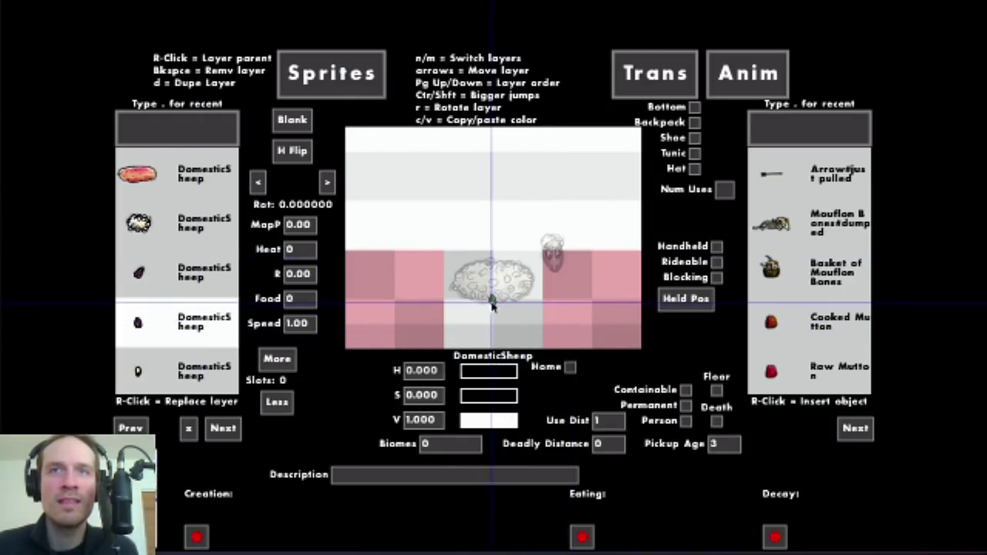
{"action": "key", "text": "n"}
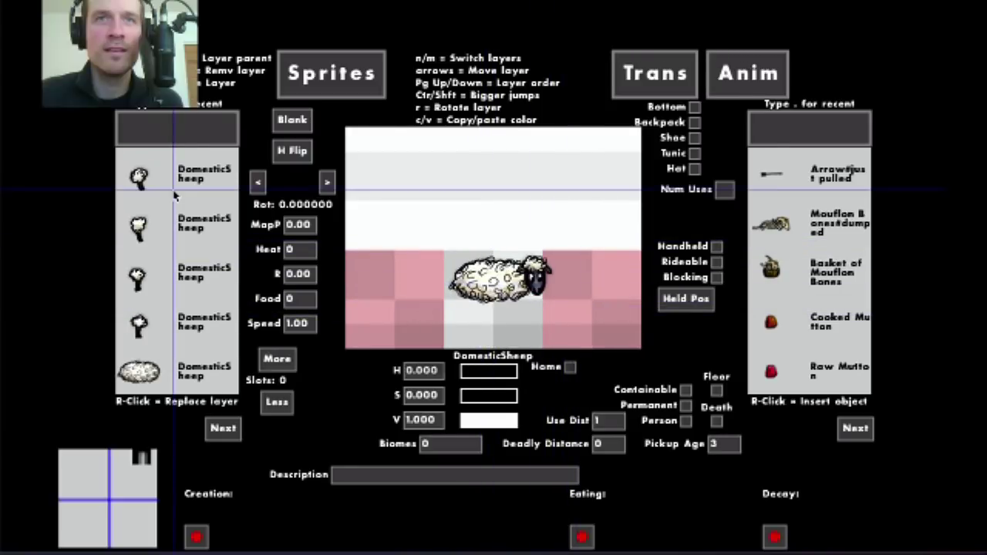
- Add the leg sprites beneath the woolly body and save the object as Domestic Sheep
{"action": "left_click", "coordinate": [174, 196]}
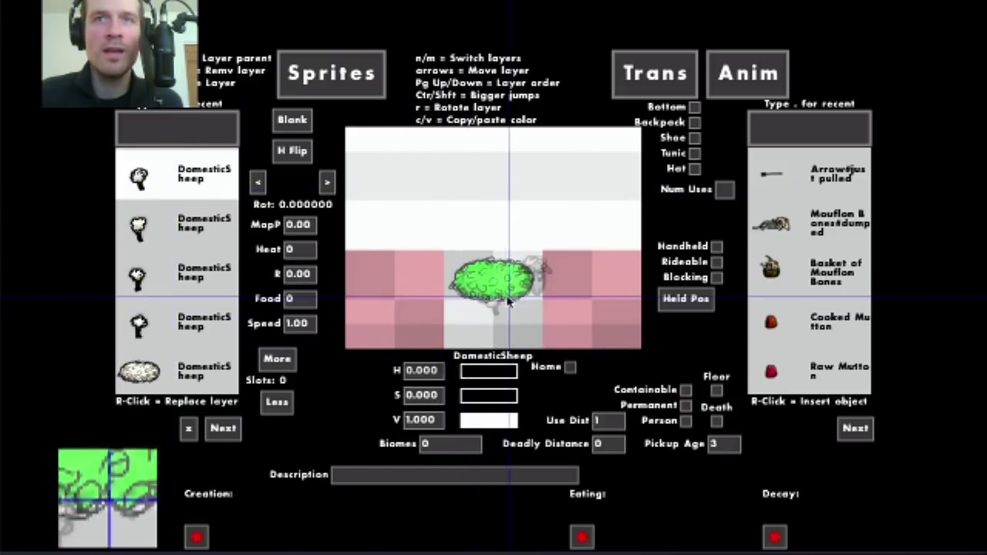
{"action": "left_click", "coordinate": [185, 219]}
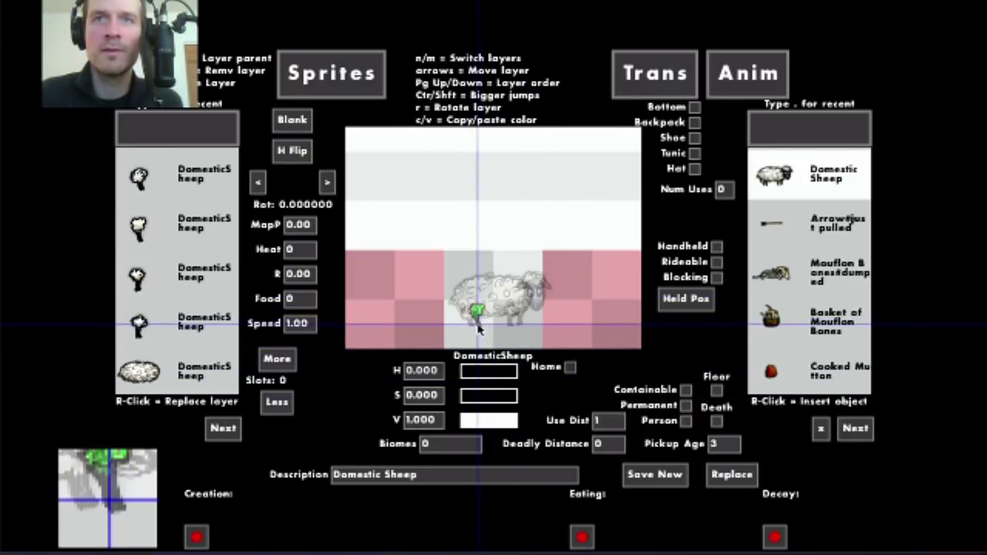
- Copy the moving animation of the Domestic Mouflon's body onto the Domestic Sheep's woolly body
{"action": "left_click", "coordinate": [748, 73]}
{"action": "type", "text": "mou"}
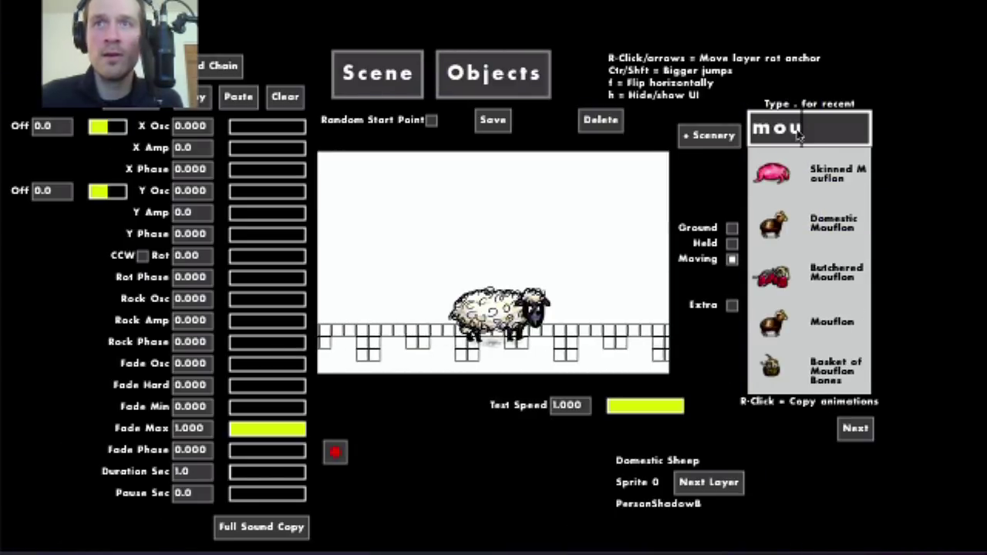
{"action": "left_click", "coordinate": [810, 231]}
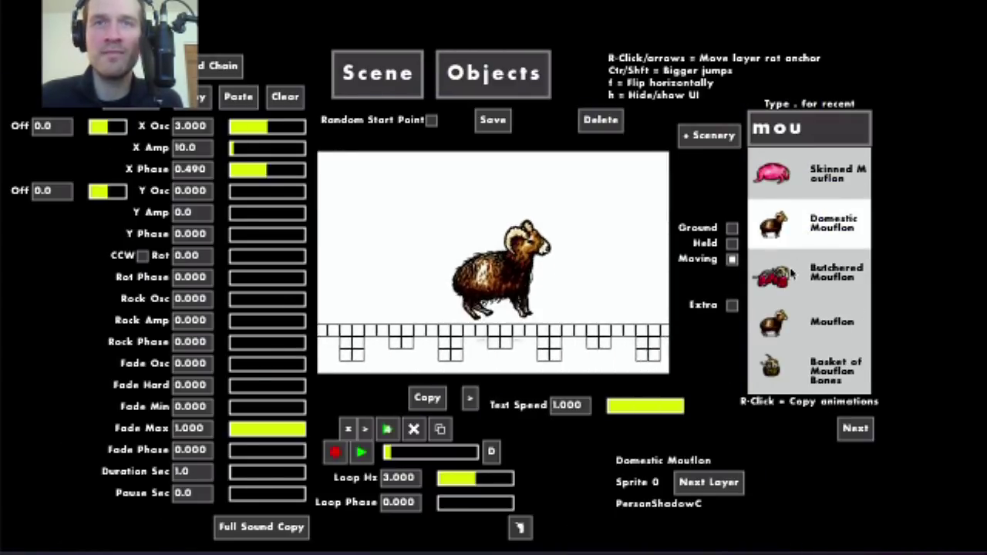
{"action": "left_click", "coordinate": [488, 296]}
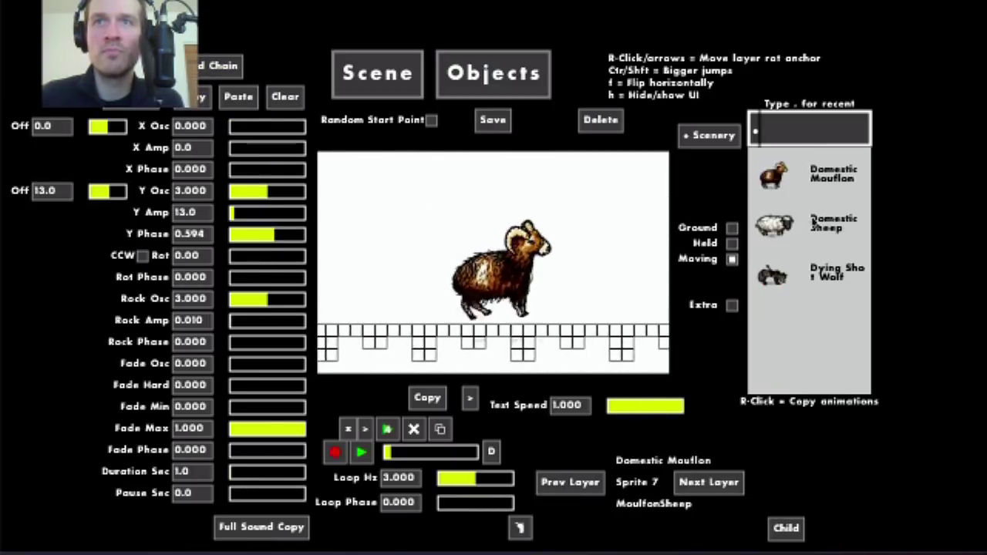
{"action": "left_click", "coordinate": [806, 225]}
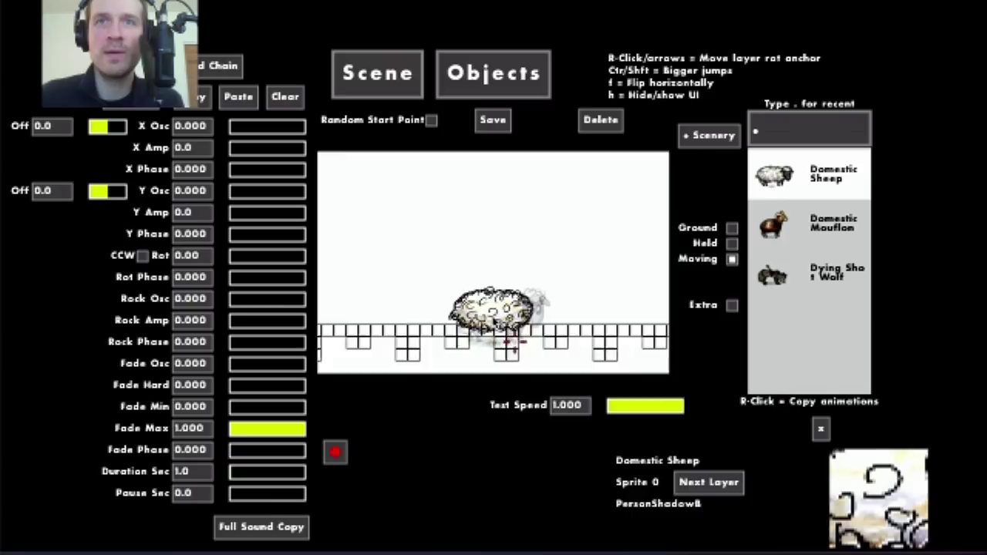
{"action": "left_click", "coordinate": [493, 312]}
{"action": "left_click", "coordinate": [233, 98]}
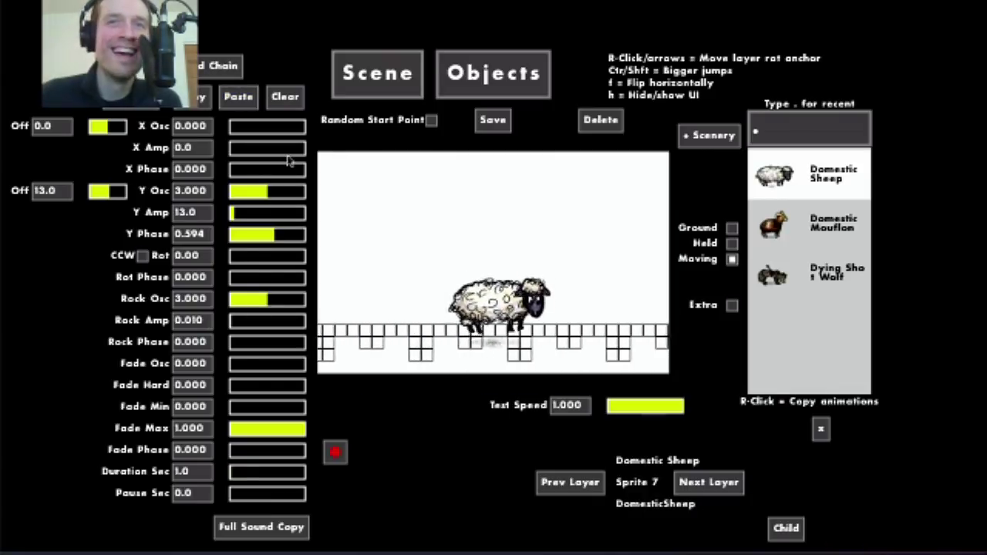
- Copy the moving animation of the Domestic Mouflon's back leg onto the Domestic Sheep's back leg and a front leg
{"action": "left_click", "coordinate": [808, 223]}
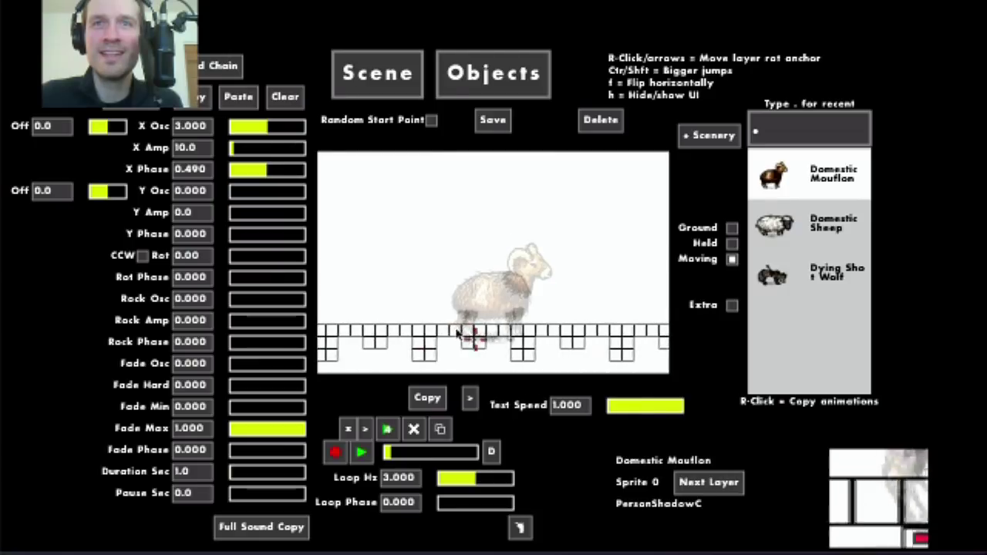
{"action": "left_click", "coordinate": [463, 327]}
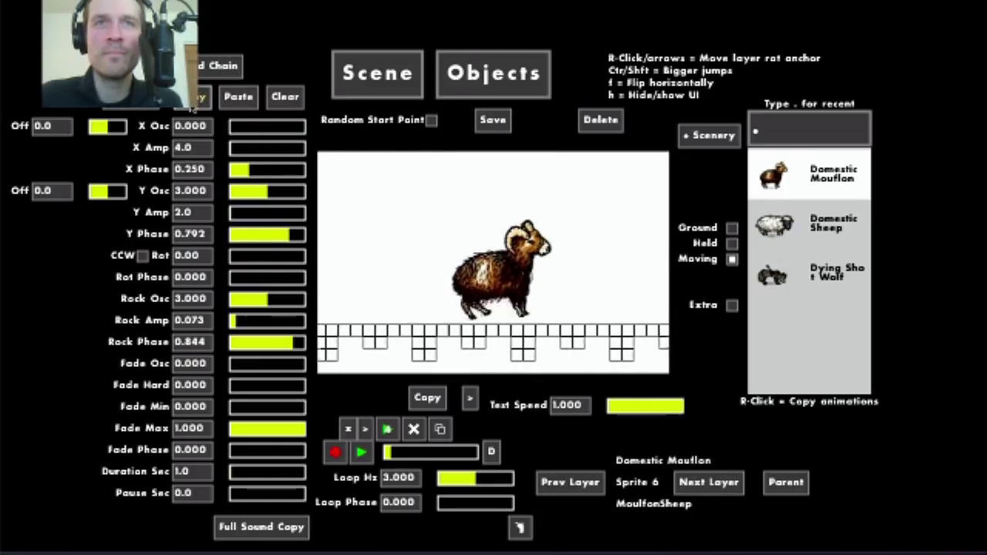
{"action": "left_click", "coordinate": [808, 224]}
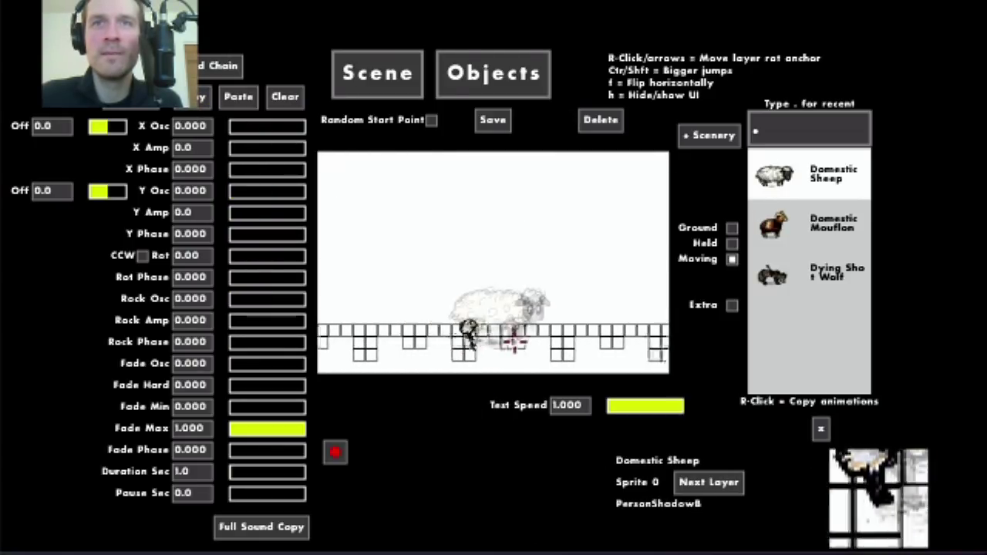
{"action": "left_click", "coordinate": [468, 328]}
{"action": "left_click", "coordinate": [249, 103]}
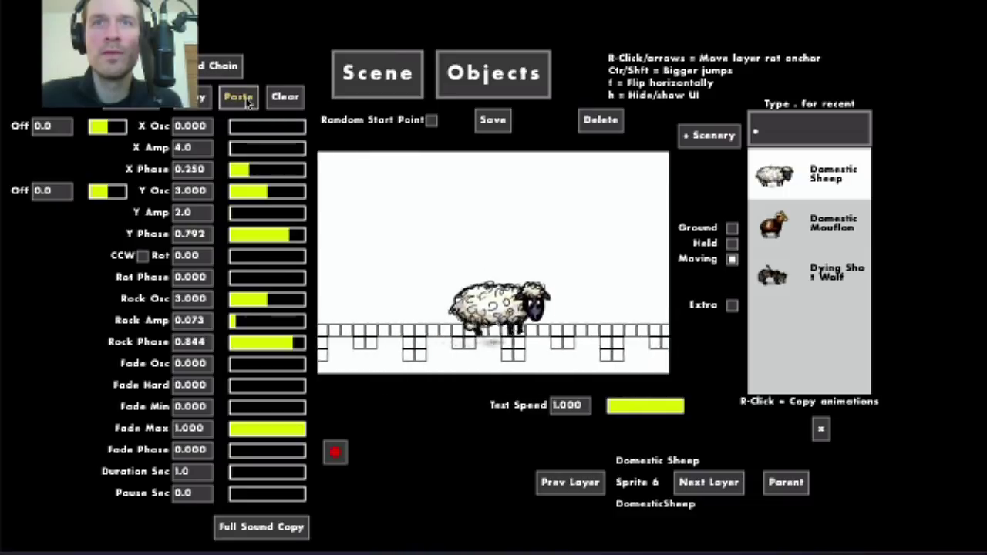
{"action": "left_click", "coordinate": [518, 319]}
{"action": "left_click", "coordinate": [246, 103]}
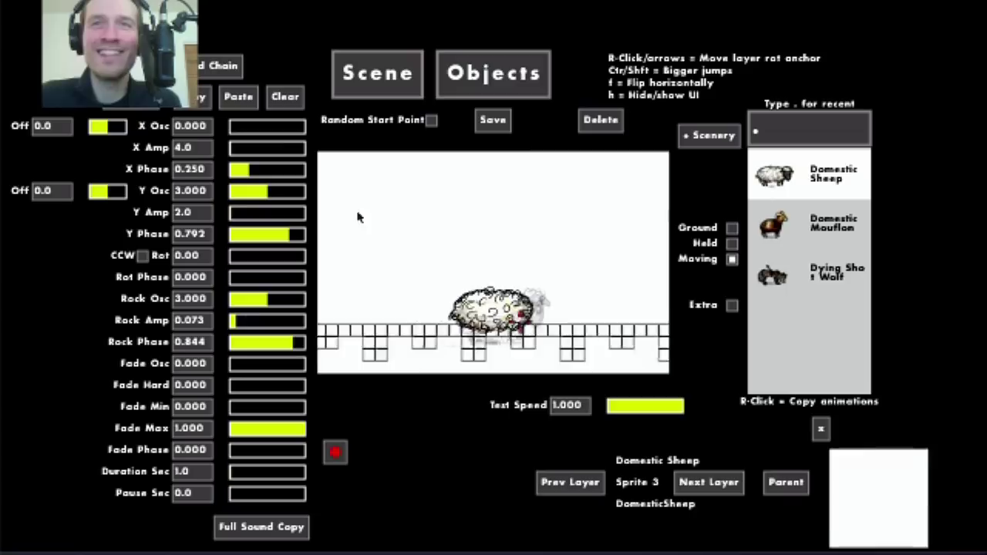
- Give the sheep's head a vertical oscillation with Y Osc about 1.062 and a large Y Amp
{"action": "left_click", "coordinate": [521, 324]}
{"action": "left_click_drag", "start_coordinate": [238, 192], "coordinate": [243, 193]}
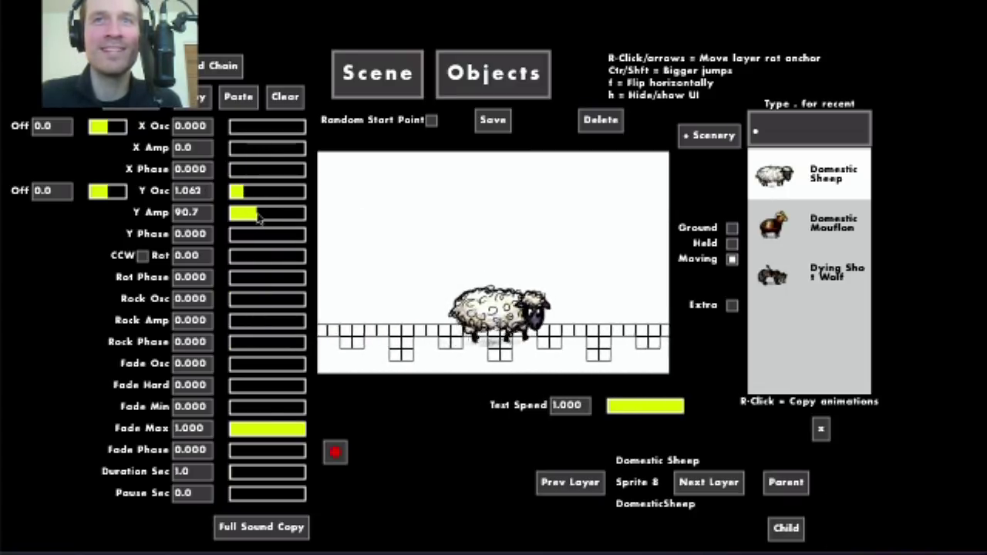
{"action": "left_click_drag", "start_coordinate": [259, 218], "coordinate": [300, 216]}
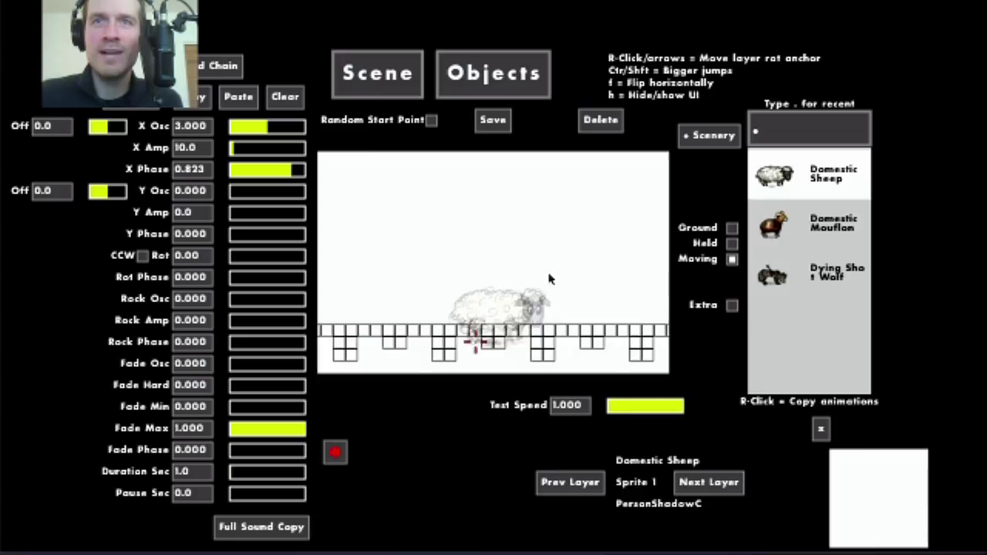
{"action": "left_click", "coordinate": [547, 306]}
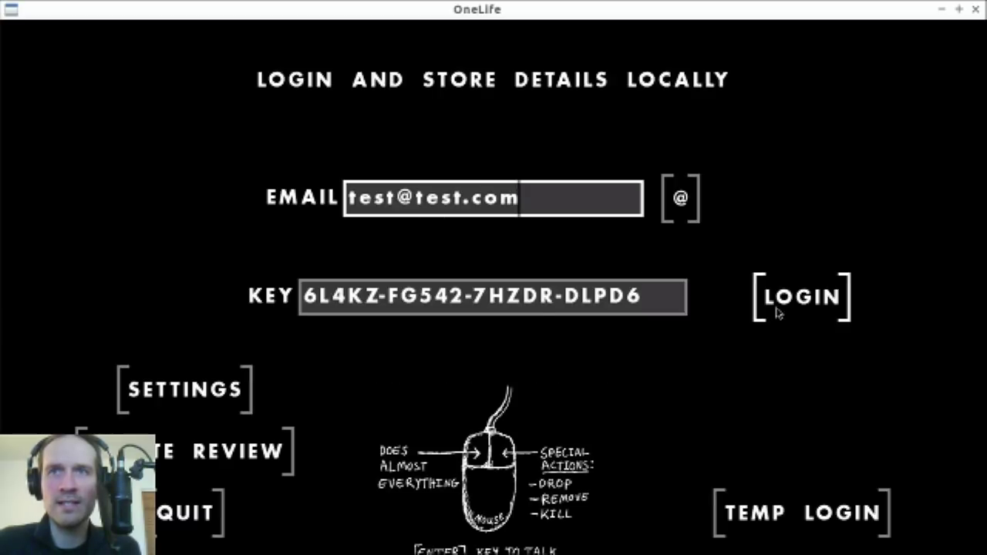
- Switch to the OneLife game, log in with the stored details, and walk around the fenced pen to observe the sheep and mouflon
{"action": "left_click", "coordinate": [773, 313]}
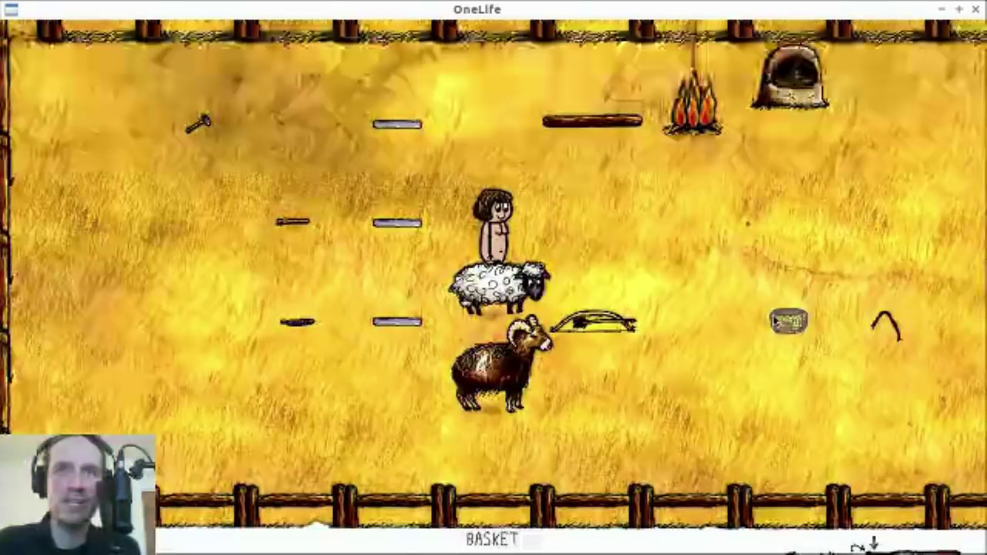
{"action": "left_click", "coordinate": [733, 386]}
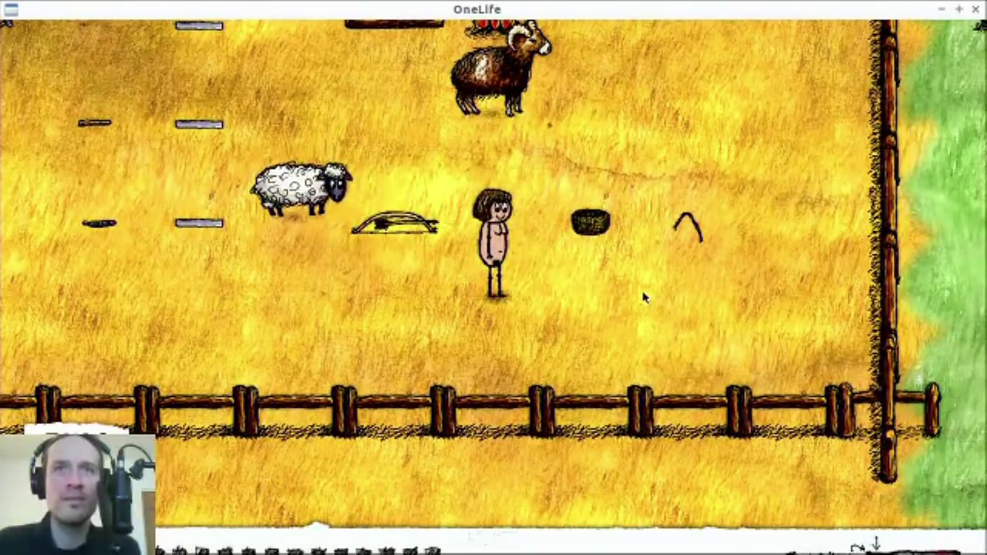
{"action": "left_click", "coordinate": [245, 289]}
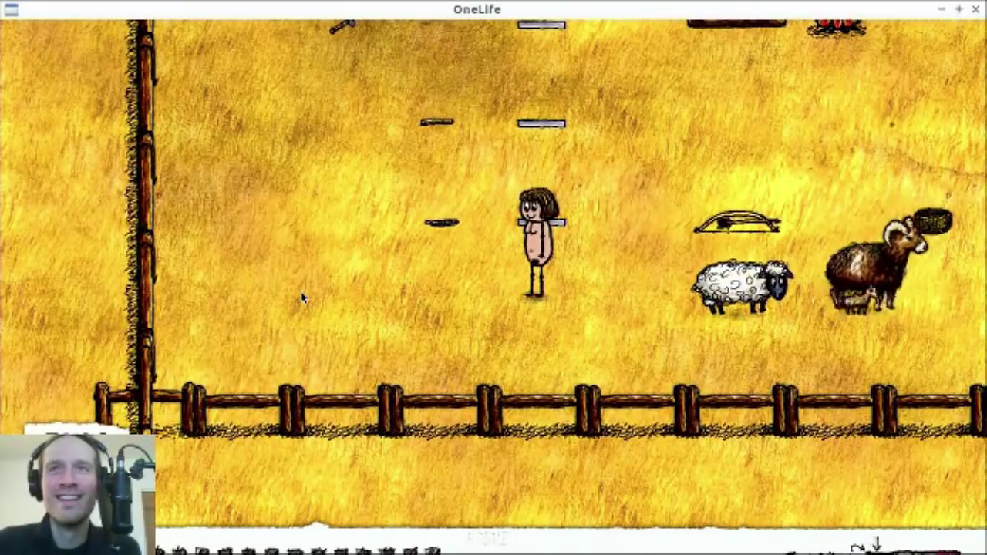
{"action": "left_click", "coordinate": [829, 352]}
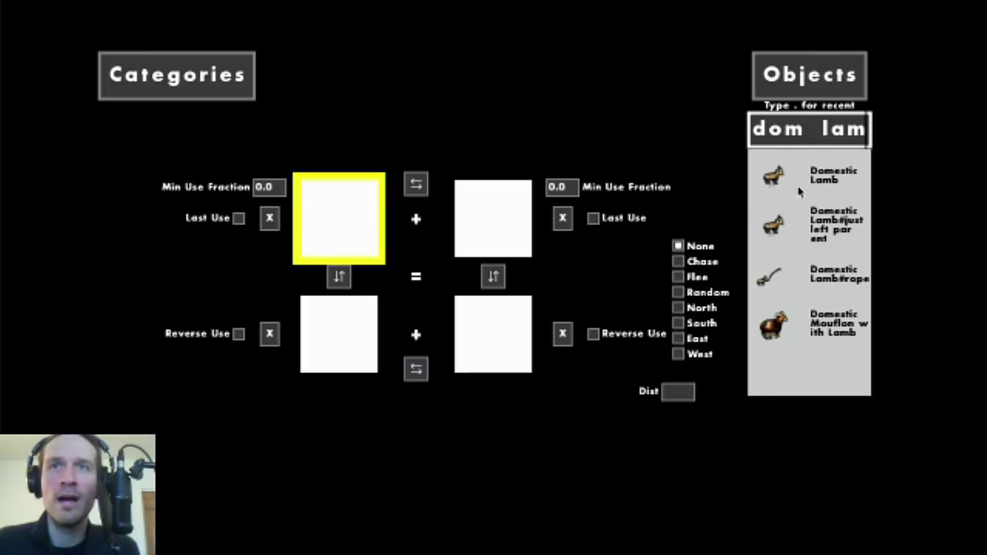
- Open the transition that turns the Domestic Lamb into a Domestic Mouflon and pick a different object for its result
{"action": "left_click", "coordinate": [800, 192]}
{"action": "left_click", "coordinate": [549, 479]}
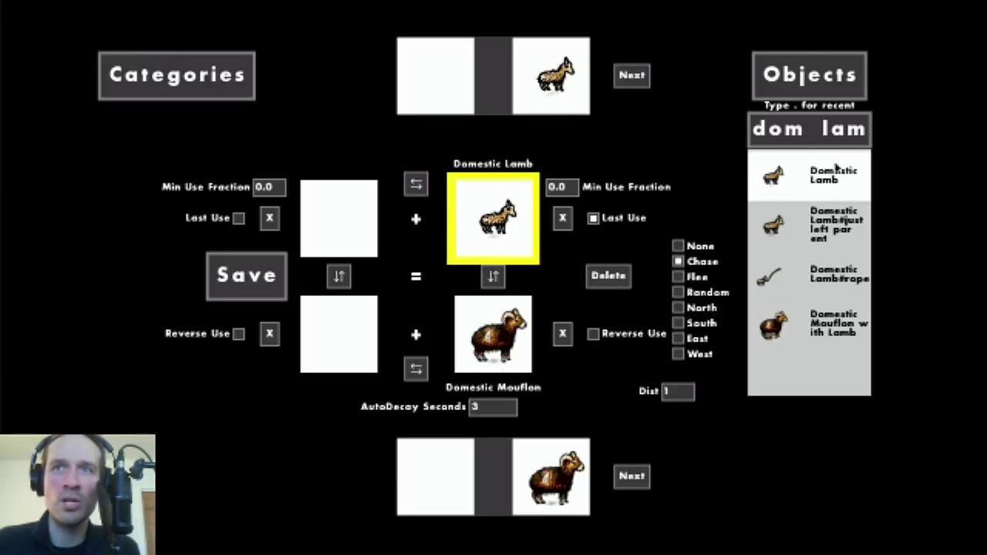
{"action": "left_click", "coordinate": [498, 355]}
{"action": "left_click", "coordinate": [845, 184]}
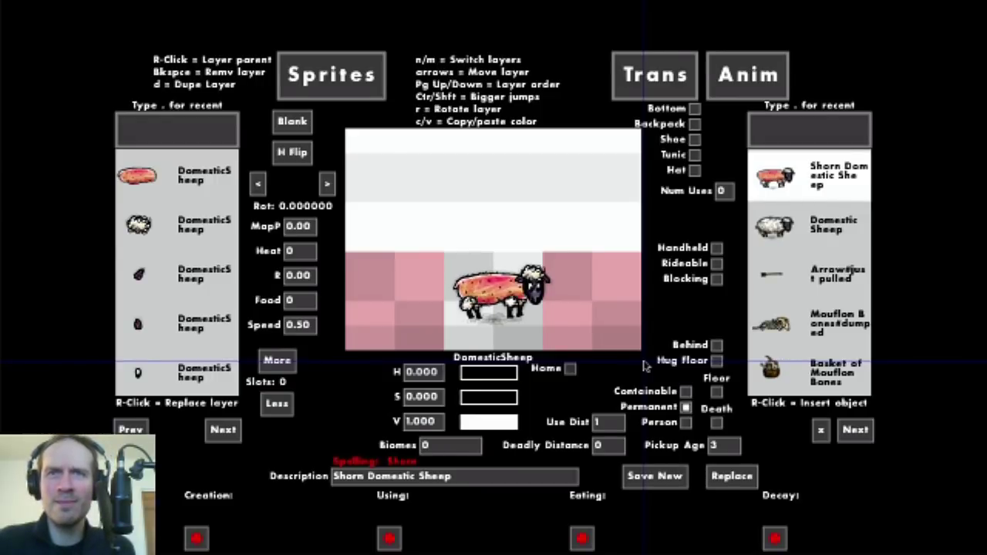
- Compare the Domestic Sheep and Shorn Domestic Sheep objects by alternating between them, and preview the shorn sheep's moving animation
{"action": "left_click", "coordinate": [786, 226]}
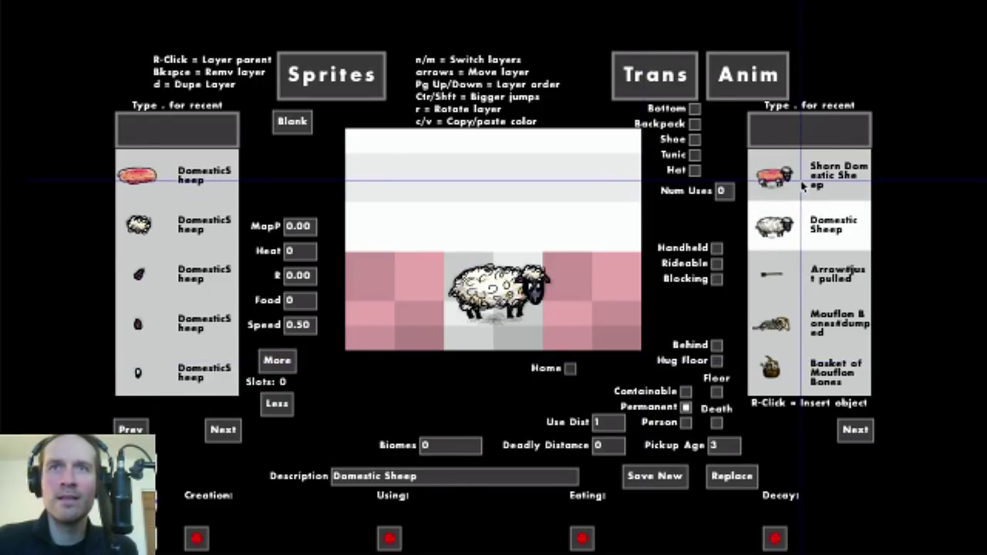
{"action": "left_click", "coordinate": [787, 176]}
{"action": "left_click", "coordinate": [788, 228]}
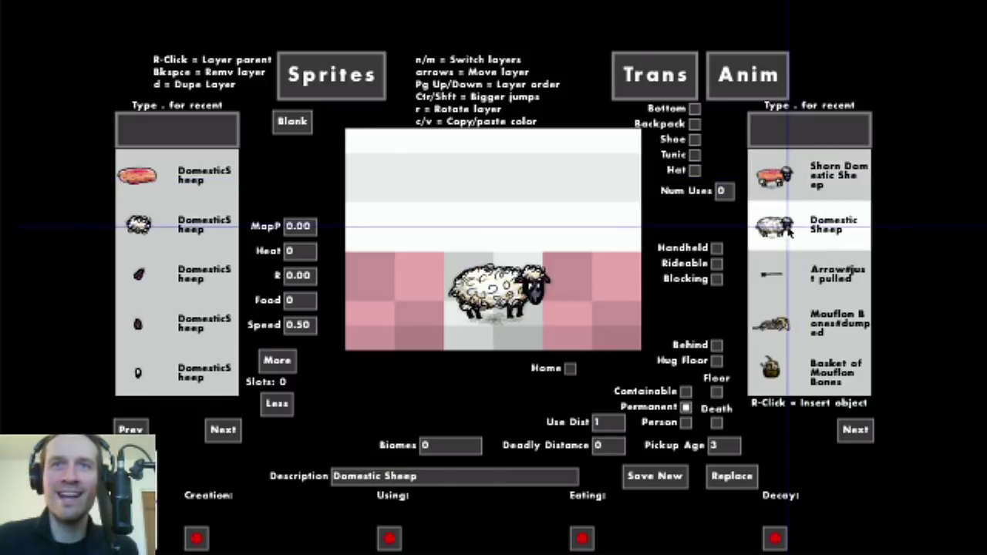
{"action": "left_click", "coordinate": [785, 181]}
{"action": "left_click", "coordinate": [790, 234]}
{"action": "left_click", "coordinate": [786, 176]}
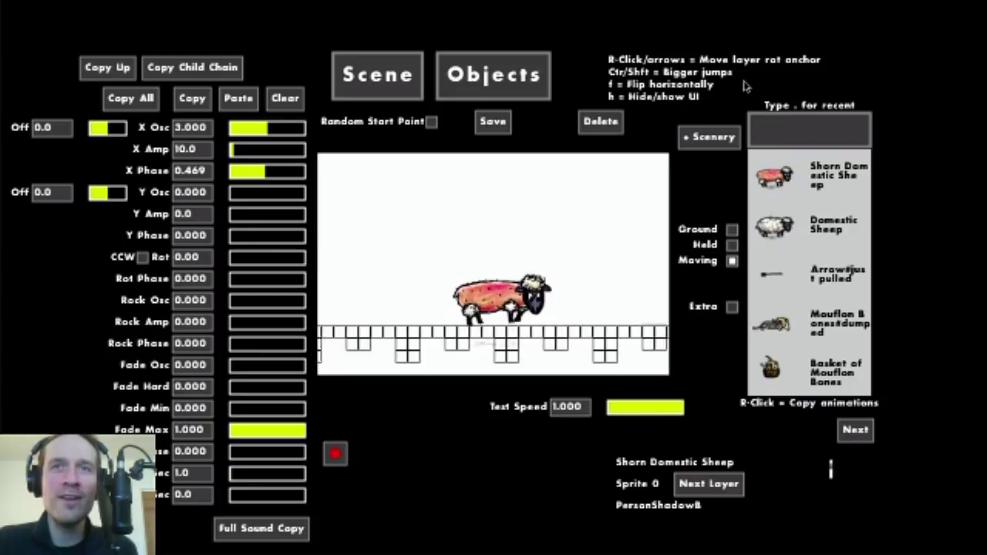
{"action": "left_click", "coordinate": [747, 84]}
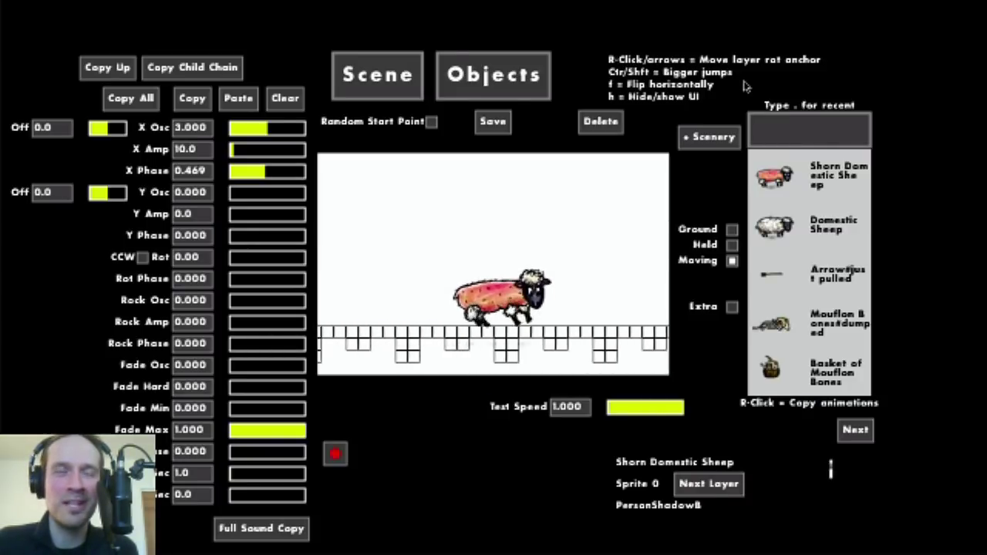
- Set Shears as both the tool used and the tool kept in the Domestic Sheep shearing transition
{"action": "left_click", "coordinate": [338, 219]}
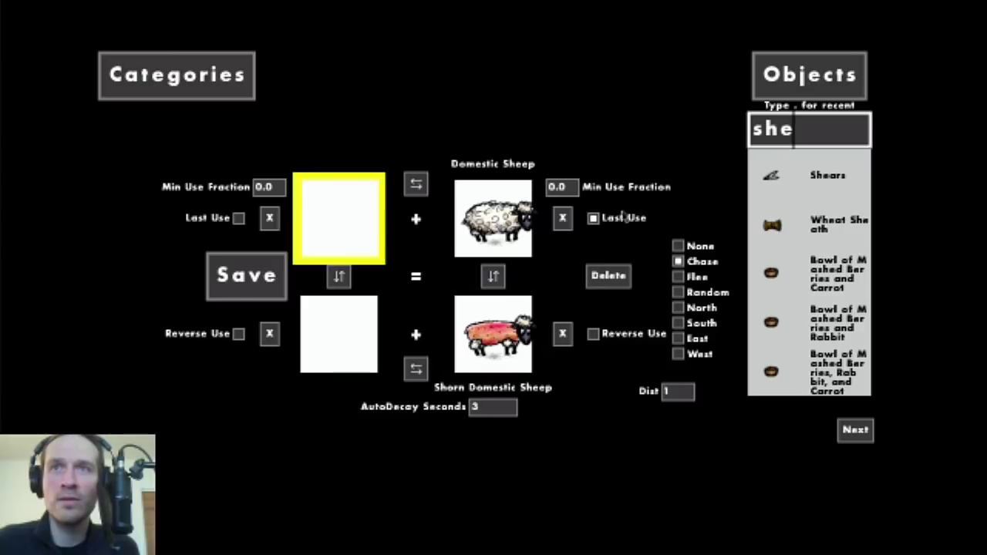
{"action": "left_click", "coordinate": [802, 193]}
{"action": "left_click", "coordinate": [354, 344]}
{"action": "left_click", "coordinate": [805, 175]}
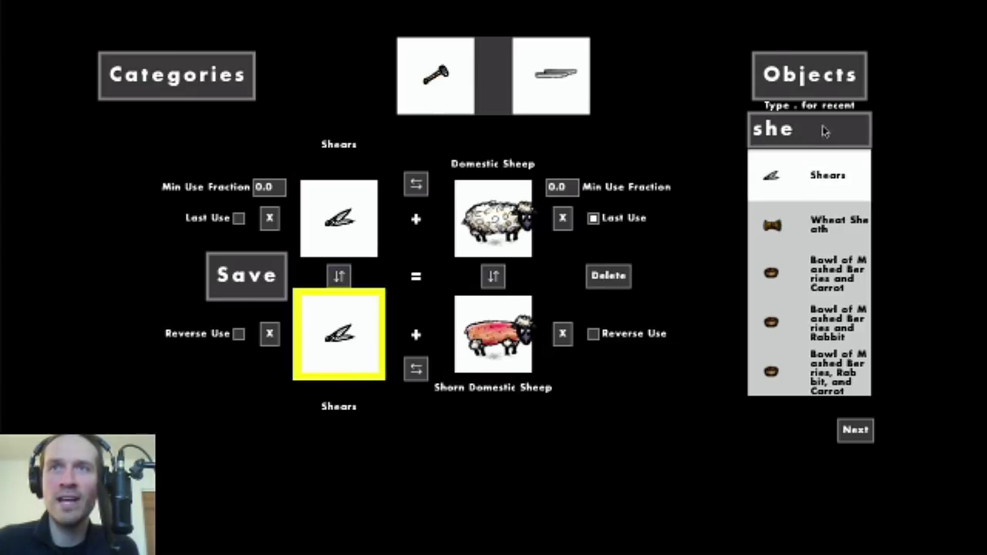
- Set the transition's result to the Shorn Domestic Sheep with the fleece beneath it and save the transition
{"action": "left_click", "coordinate": [825, 129]}
{"action": "key", "text": "BackSpace"}
{"action": "key", "text": "BackSpace"}
{"action": "key", "text": "BackSpace"}
{"action": "type", "text": "."}
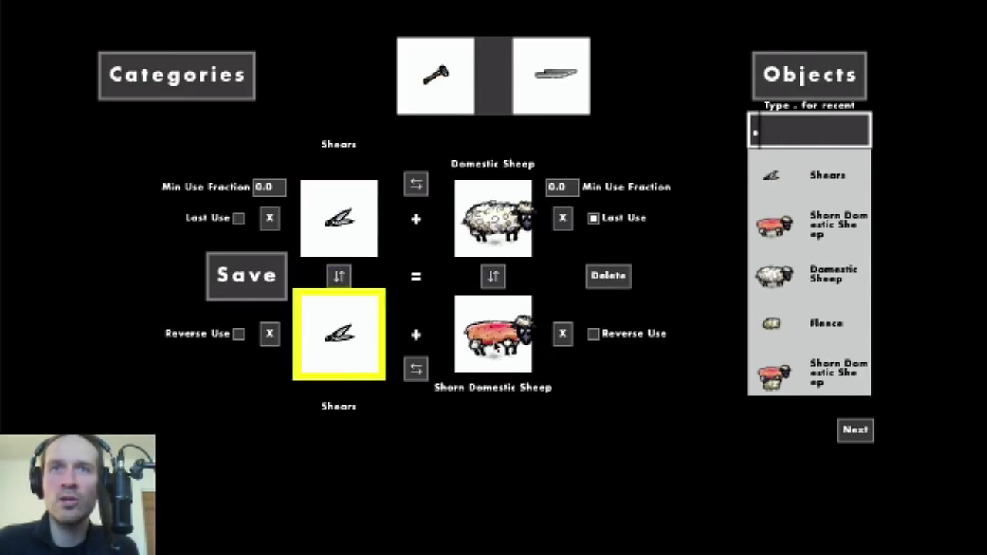
{"action": "left_click", "coordinate": [495, 346]}
{"action": "left_click", "coordinate": [820, 382]}
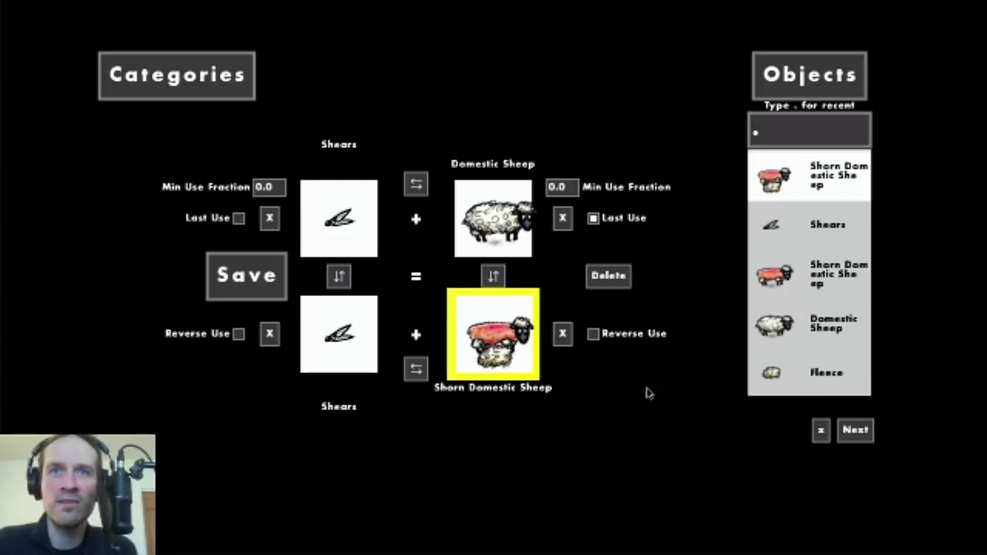
{"action": "left_click", "coordinate": [247, 275]}
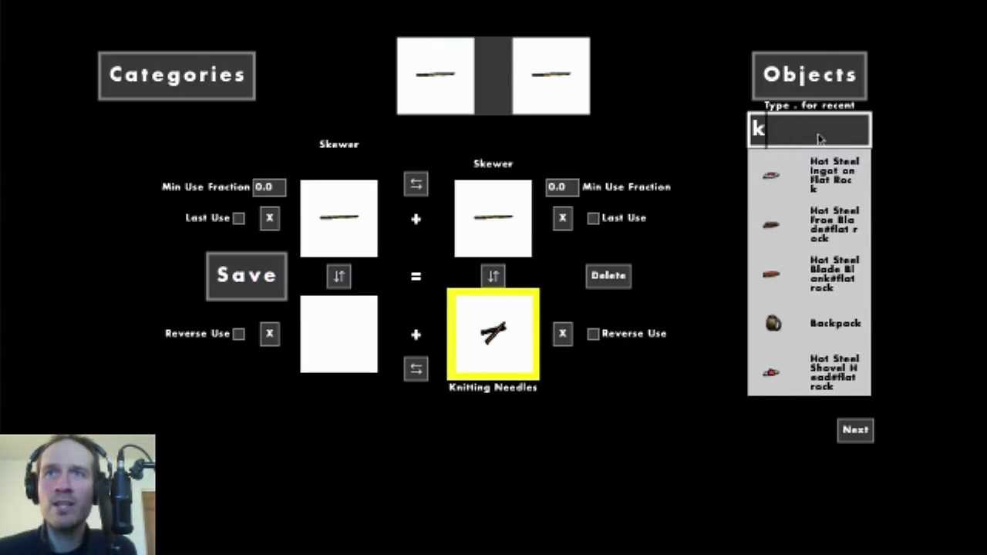
- Create and save a transition where a Drop Spindle used on Fleece makes a Small Ball of Yarn and the spindle is kept
{"action": "left_click", "coordinate": [855, 432]}
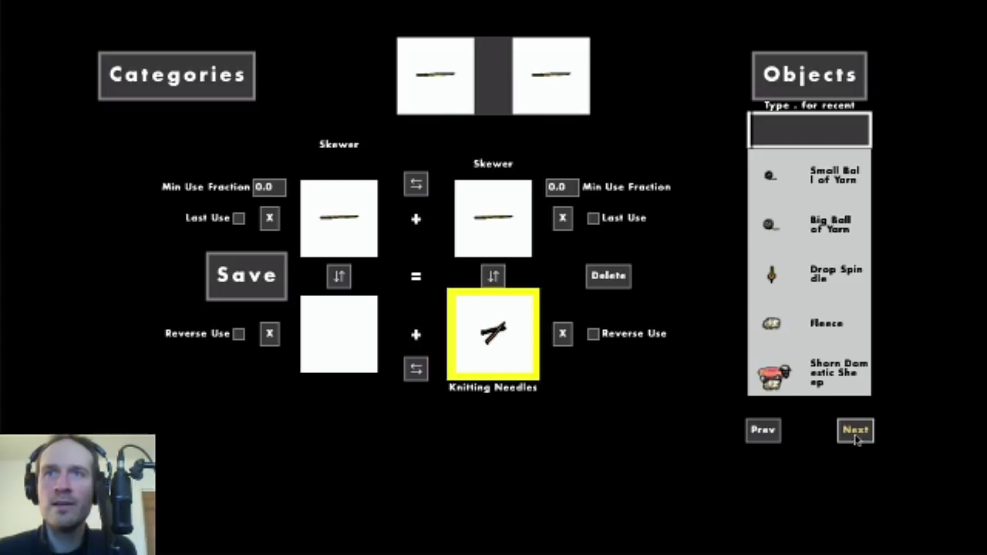
{"action": "left_click", "coordinate": [322, 222]}
{"action": "left_click", "coordinate": [800, 292]}
{"action": "left_click", "coordinate": [471, 227]}
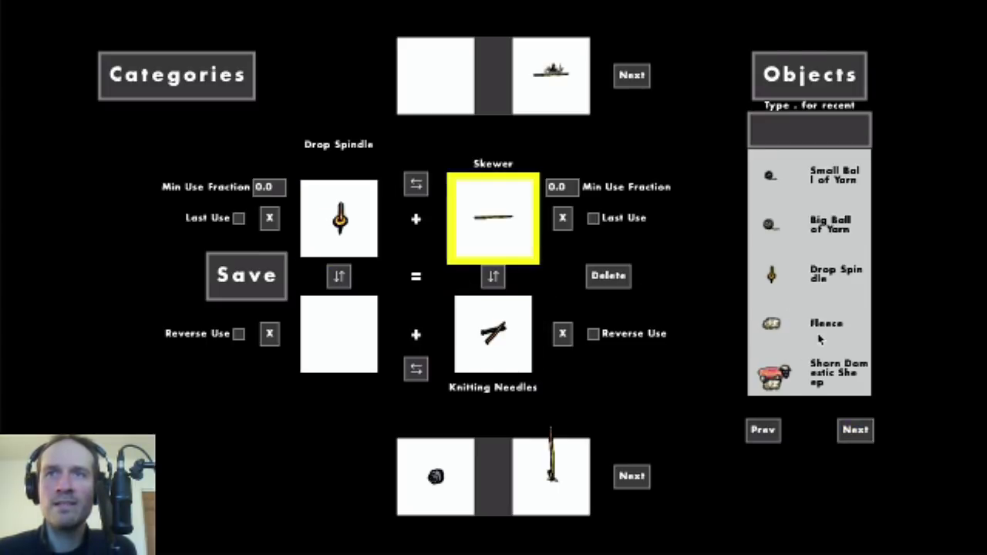
{"action": "left_click", "coordinate": [810, 323]}
{"action": "left_click", "coordinate": [478, 345]}
{"action": "left_click", "coordinate": [790, 188]}
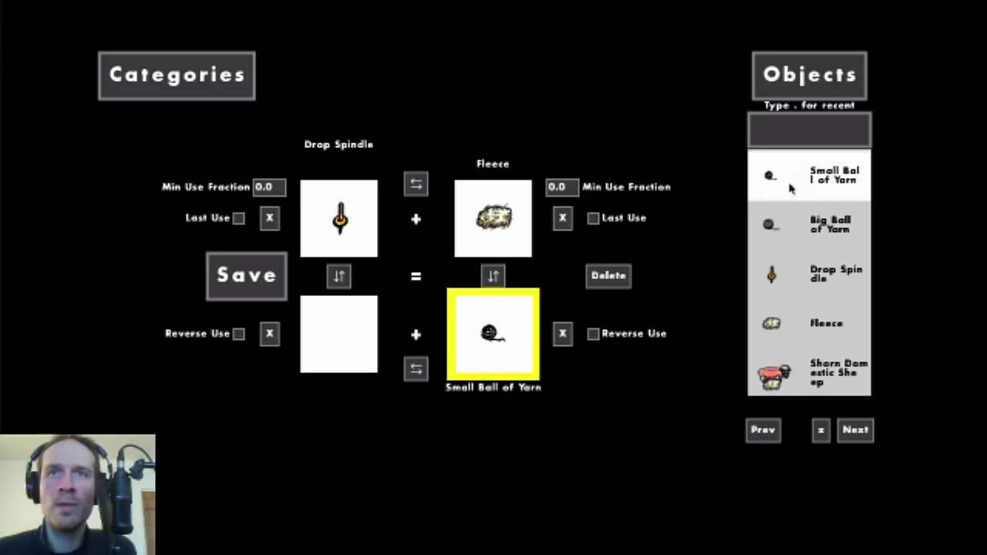
{"action": "left_click", "coordinate": [359, 343]}
{"action": "left_click", "coordinate": [788, 284]}
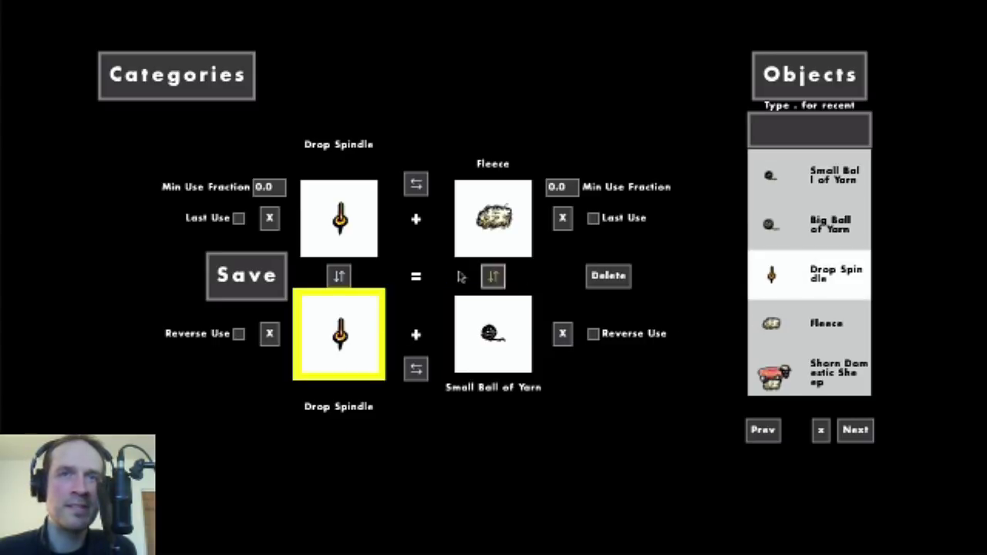
{"action": "left_click", "coordinate": [254, 290]}
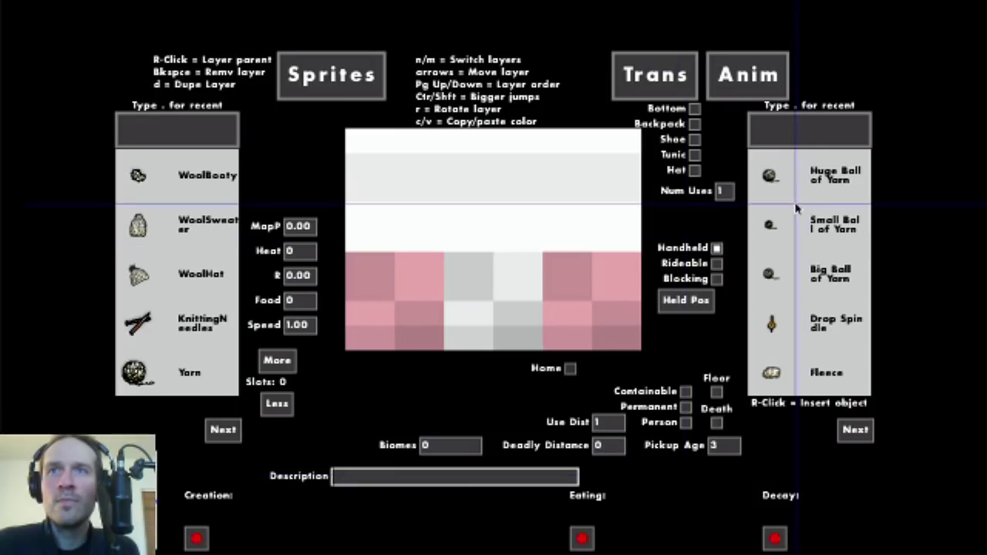
- Look through the Small, Big and Huge Ball of Yarn objects
{"action": "left_click", "coordinate": [798, 226]}
{"action": "left_click", "coordinate": [802, 278]}
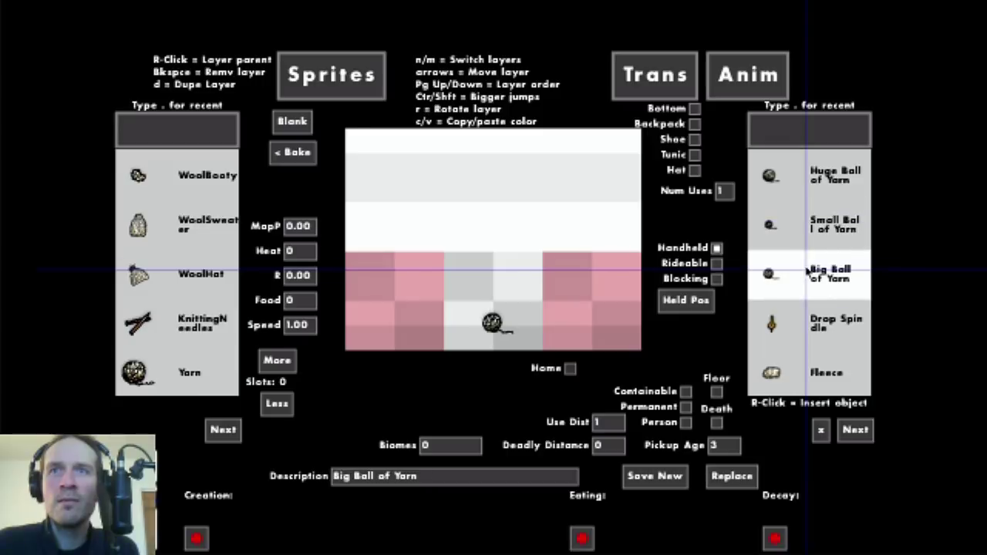
{"action": "left_click", "coordinate": [793, 190]}
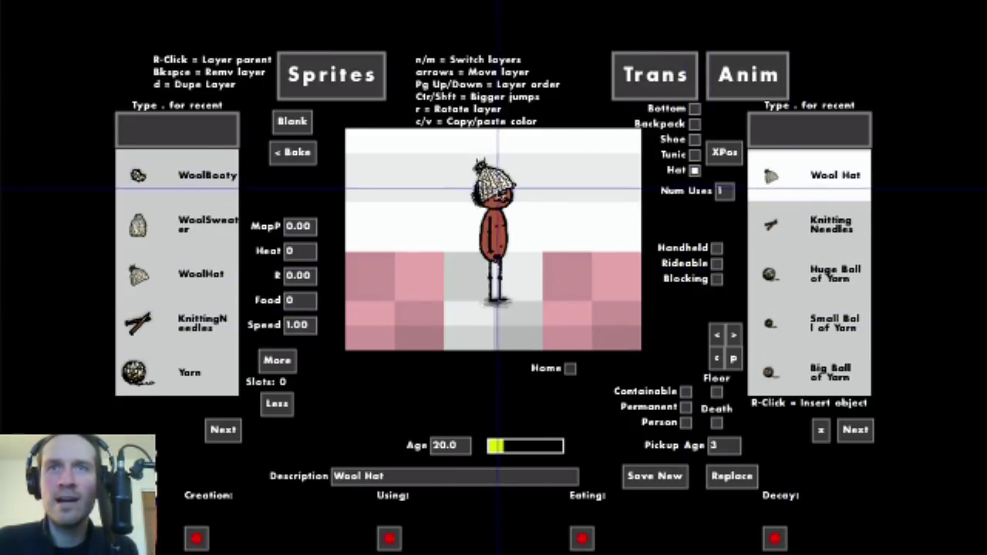
- Reposition the Wool Hat on the character's head and check its fit on other character models
{"action": "left_click_drag", "start_coordinate": [497, 189], "coordinate": [494, 185]}
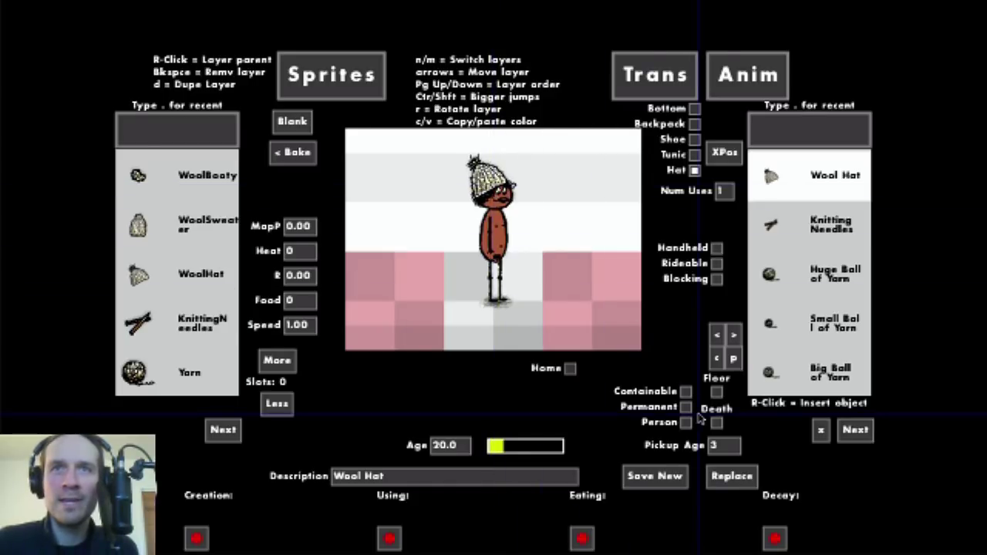
{"action": "left_click", "coordinate": [733, 336]}
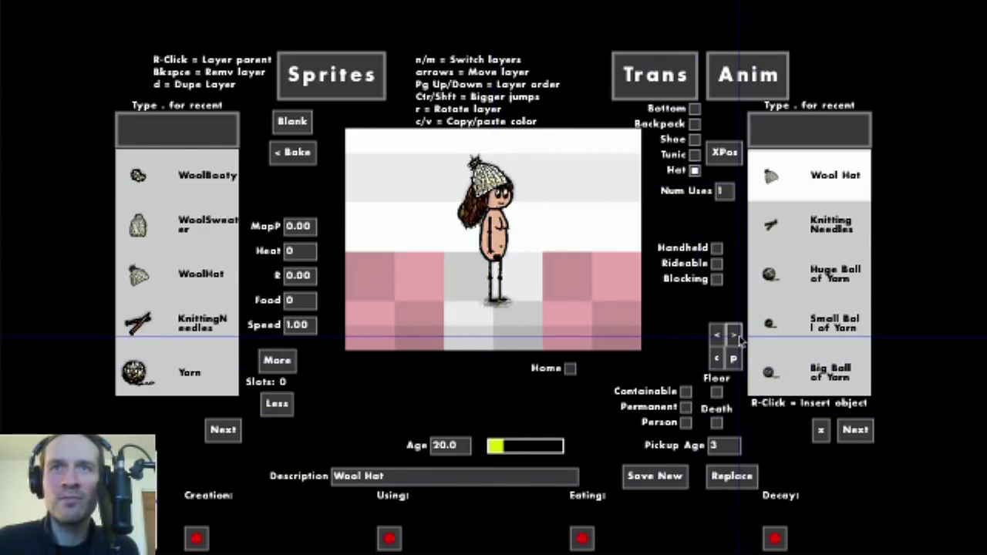
{"action": "left_click", "coordinate": [739, 337]}
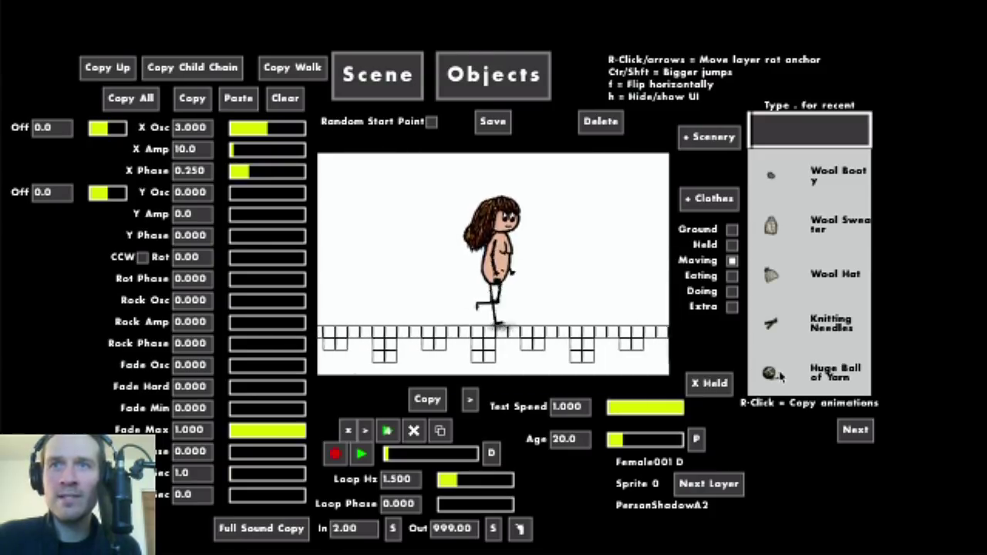
- Preview the female character's moving animation with a Huge Ball of Yarn, Wool Sweater, Wool Hat and Wool Booties at a slower test speed
{"action": "left_click", "coordinate": [771, 373]}
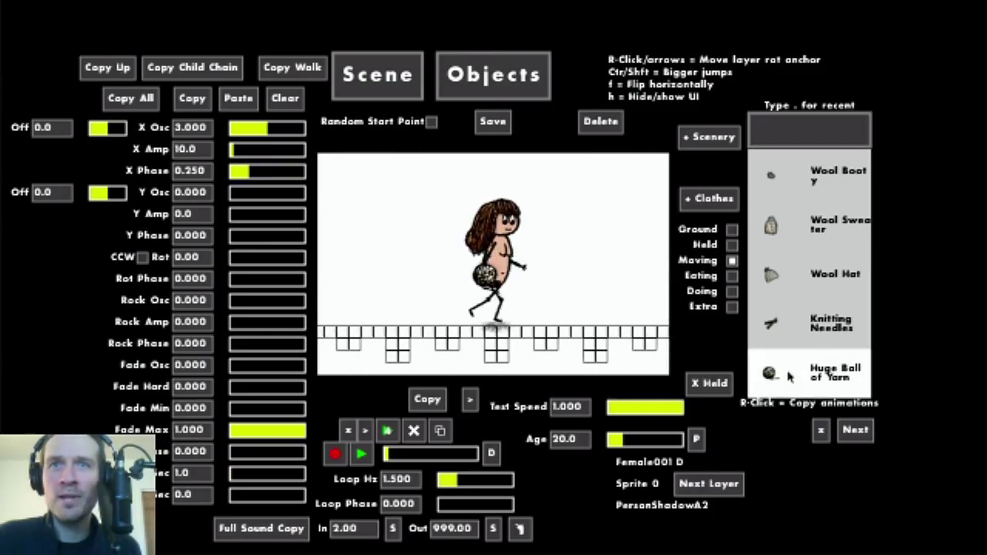
{"action": "left_click", "coordinate": [714, 198]}
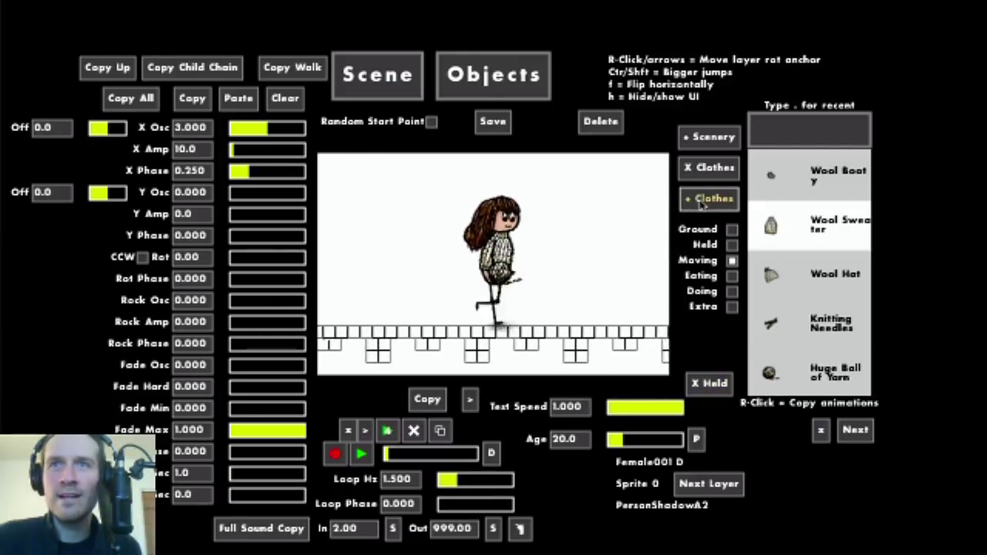
{"action": "left_click", "coordinate": [792, 267]}
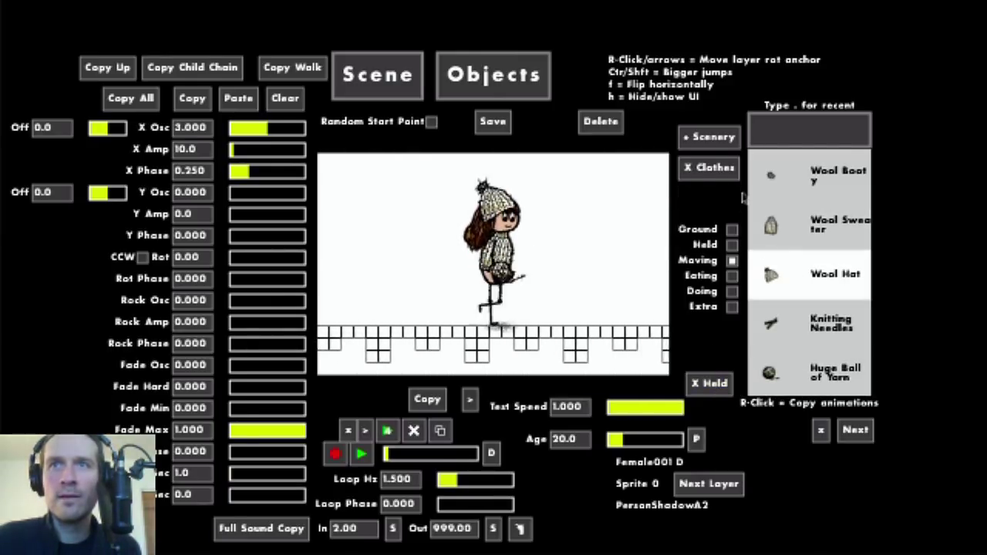
{"action": "left_click", "coordinate": [810, 177]}
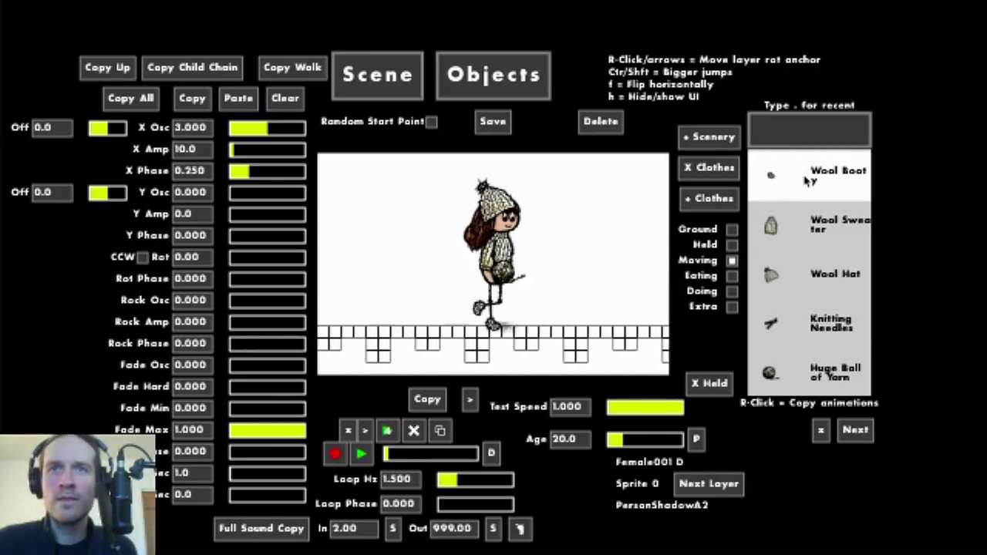
{"action": "left_click", "coordinate": [623, 409]}
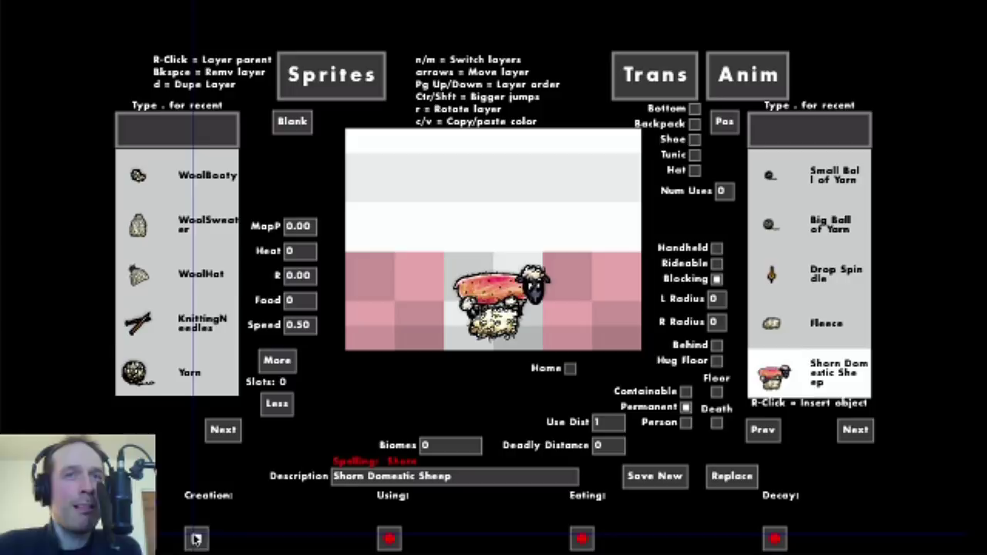
- Record a creation sound for the Shorn Domestic Sheep with the fleece and play it back
{"action": "left_click", "coordinate": [196, 539]}
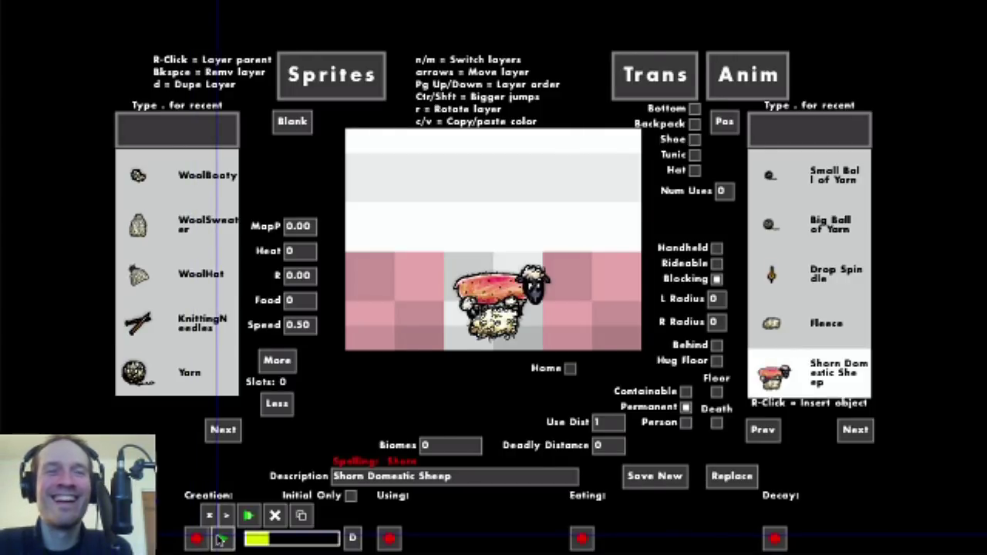
{"action": "left_click", "coordinate": [218, 540]}
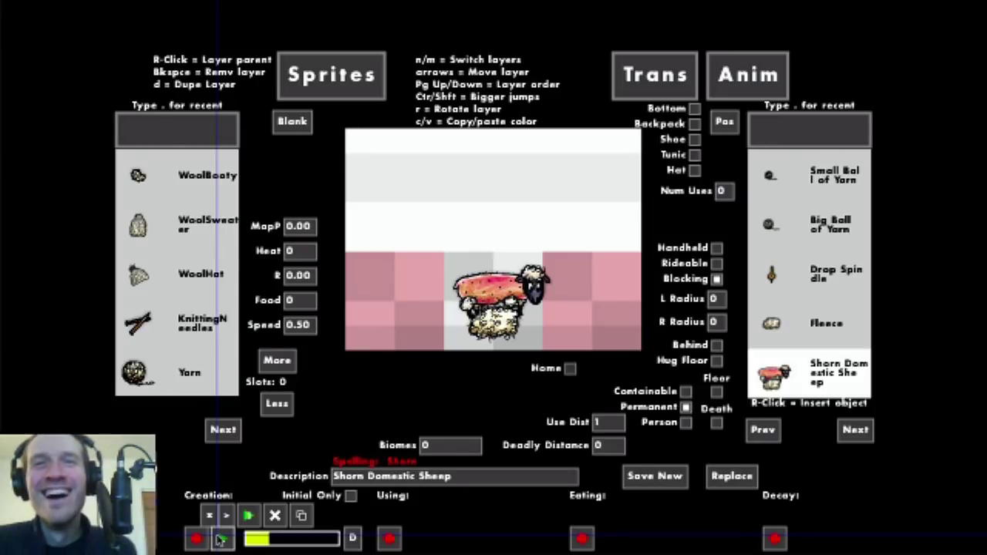
{"action": "left_click", "coordinate": [221, 539]}
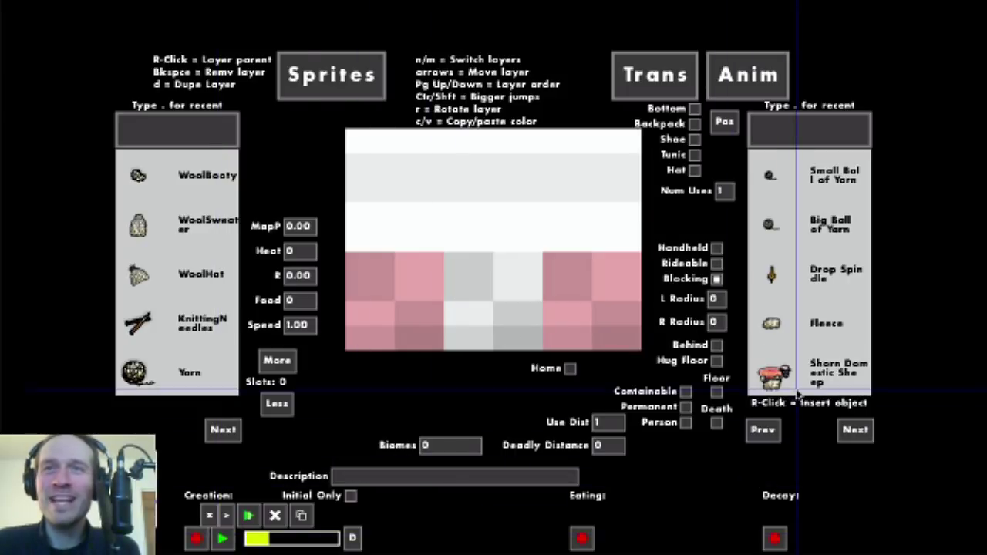
{"action": "left_click", "coordinate": [219, 540]}
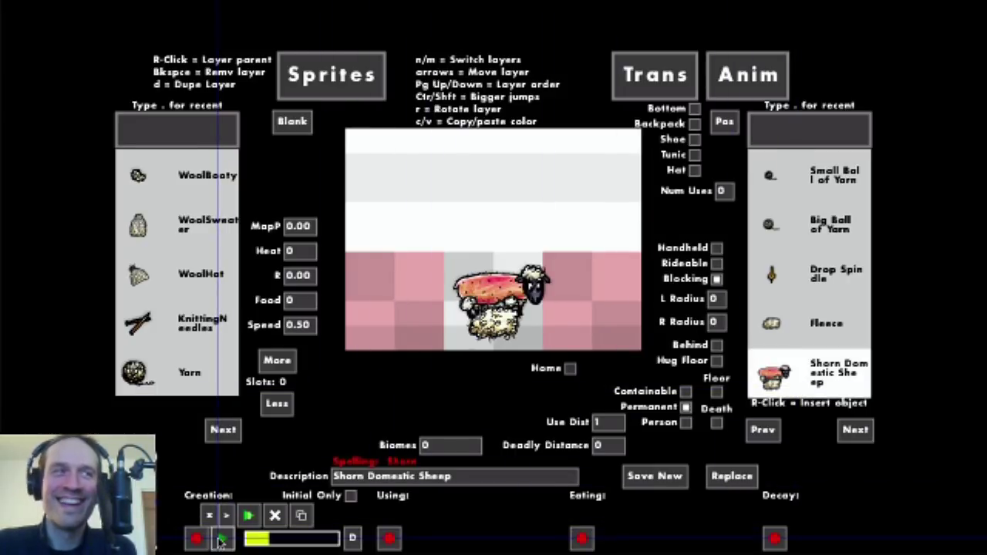
- Record creation sounds for the Drop Spindle and the Small Ball of Yarn
{"action": "left_click", "coordinate": [779, 275]}
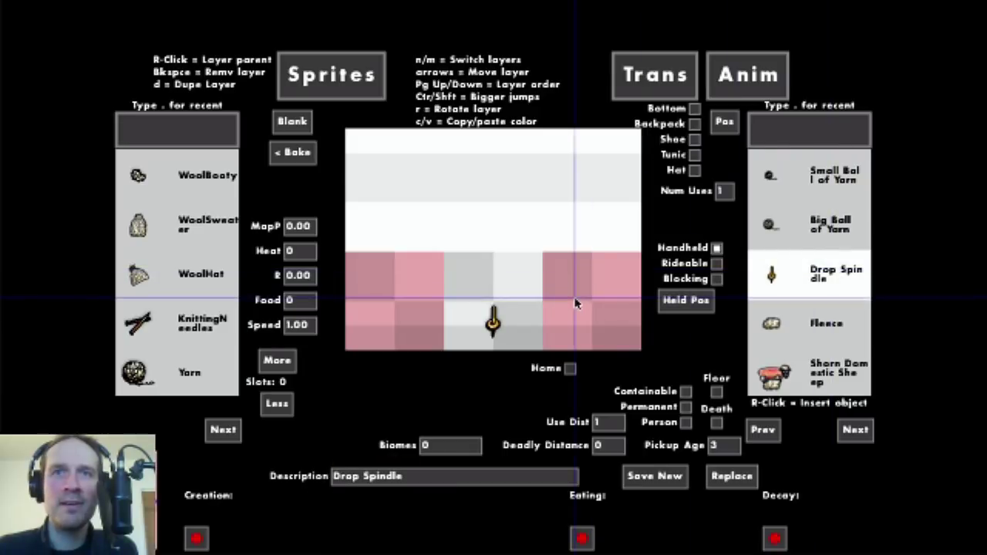
{"action": "left_click", "coordinate": [199, 540]}
{"action": "left_click", "coordinate": [194, 540]}
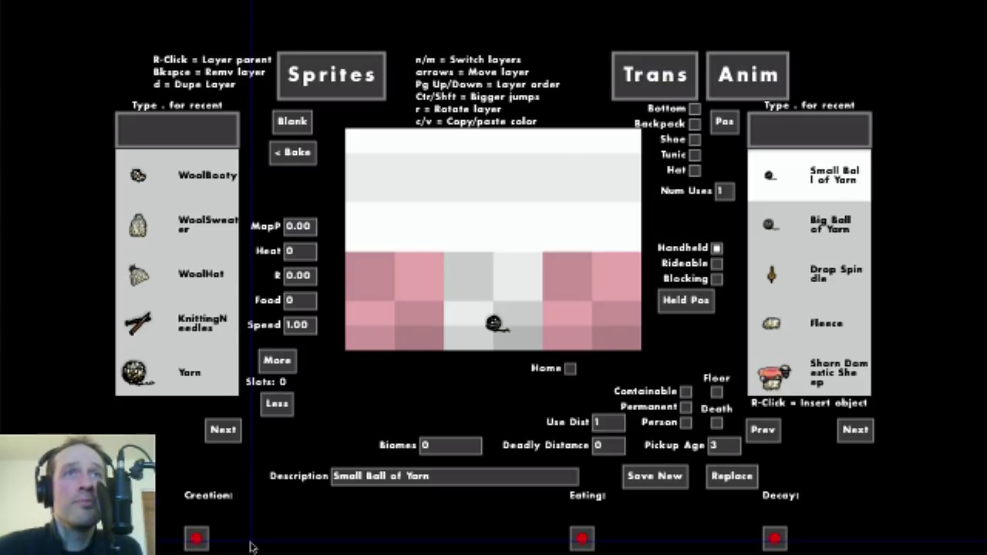
{"action": "left_click", "coordinate": [203, 542]}
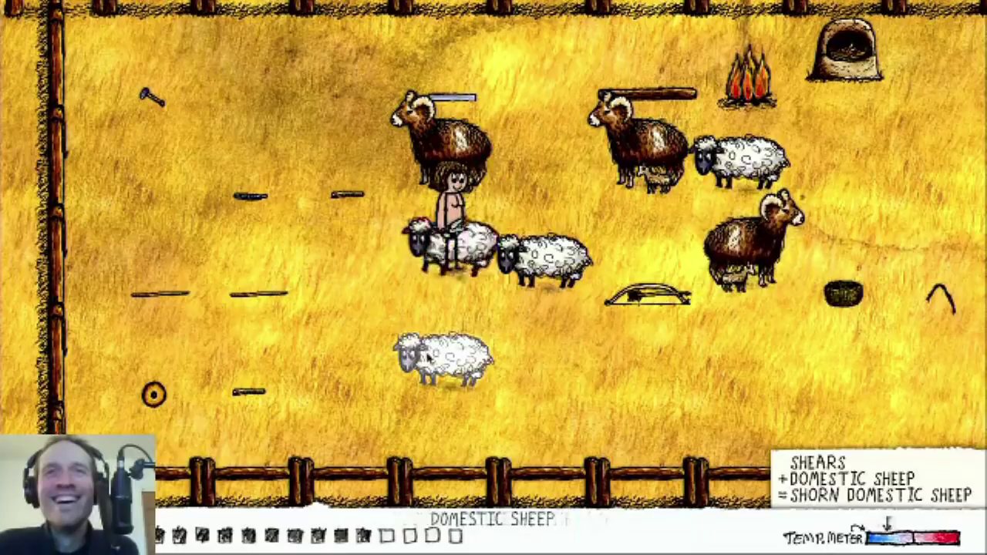
- Switch to the OneLife game and use the shears on four Domestic Sheep in the pen
{"action": "left_click", "coordinate": [451, 259]}
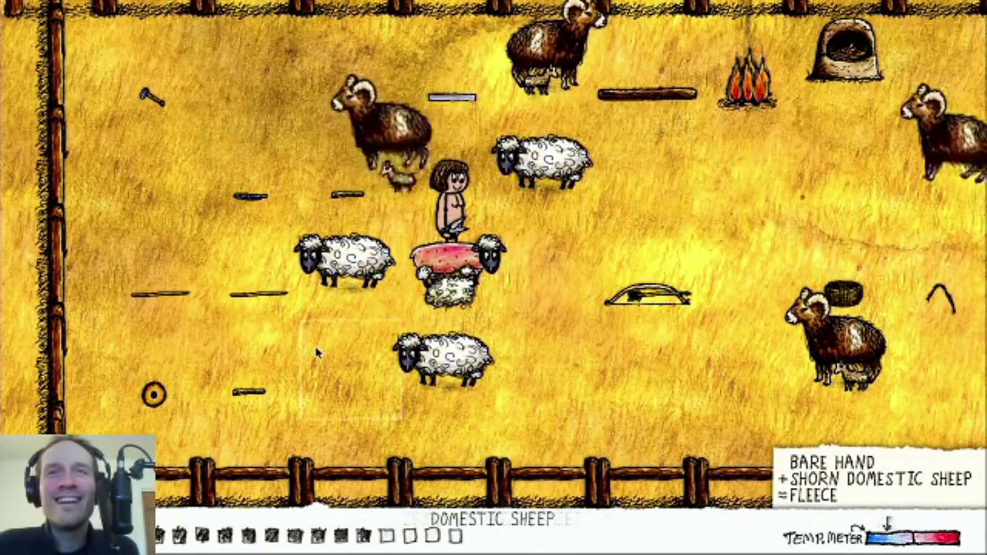
{"action": "left_click", "coordinate": [444, 359]}
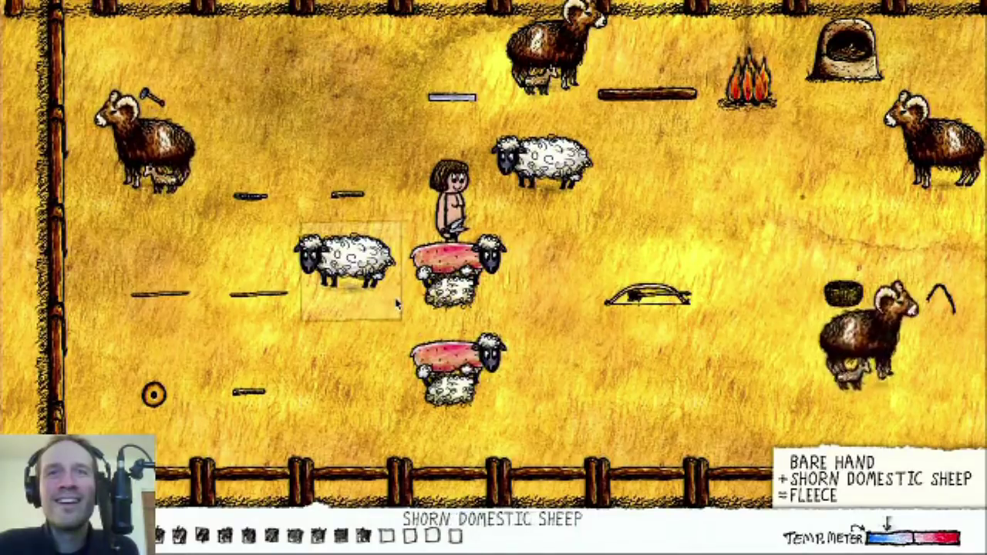
{"action": "left_click", "coordinate": [375, 275]}
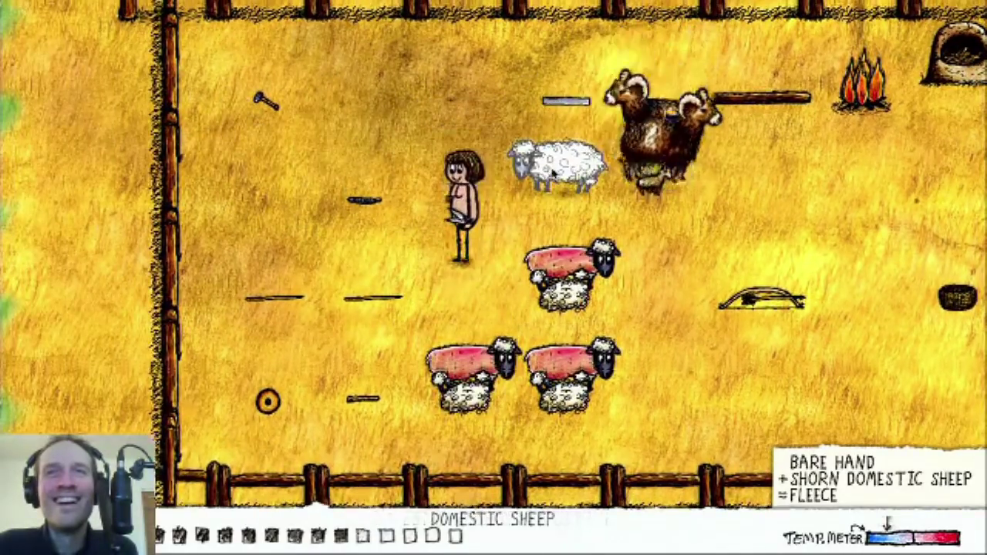
{"action": "left_click", "coordinate": [554, 163]}
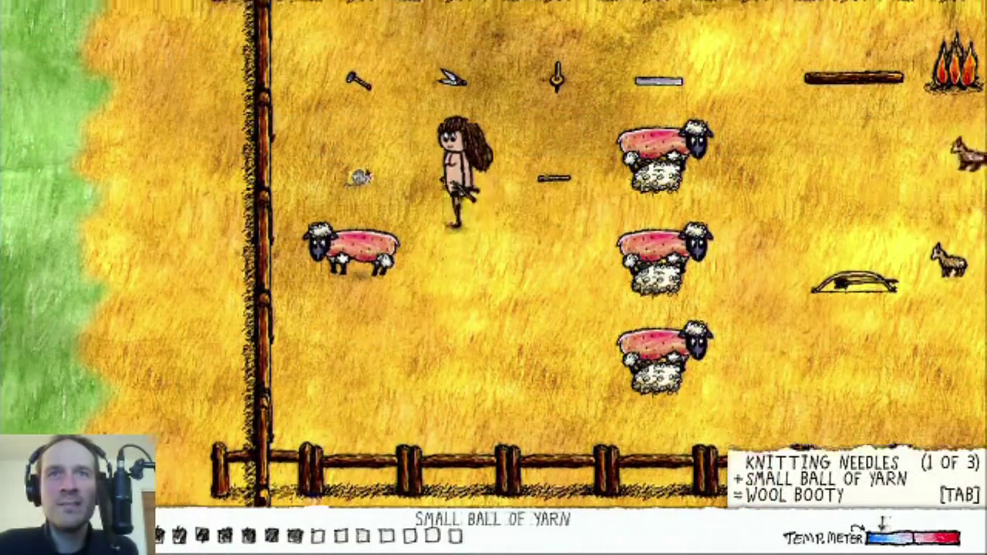
- Knit a Wool Booty from the Small Ball of Yarn with the Knitting Needles, then pick it up and wear it
{"action": "left_click", "coordinate": [358, 177]}
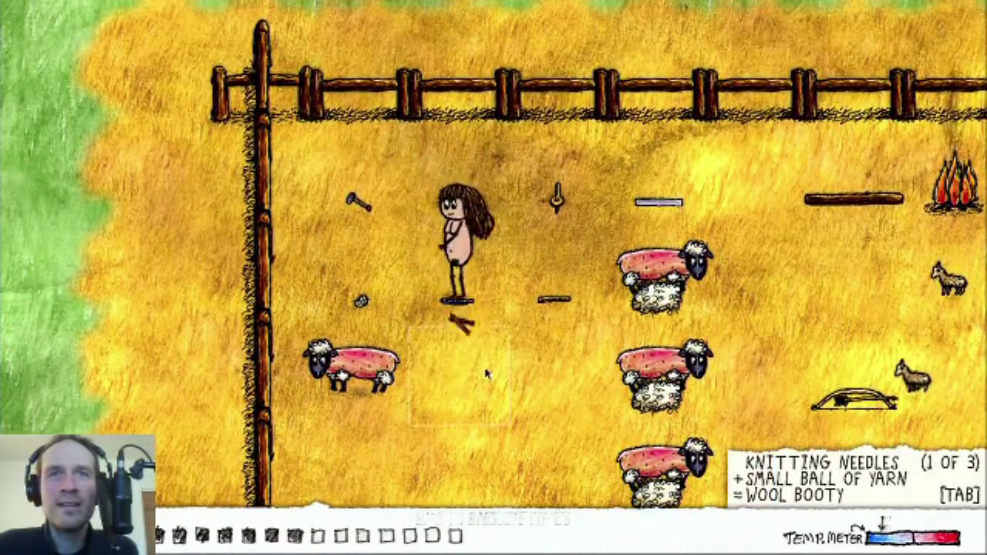
{"action": "left_click", "coordinate": [362, 303]}
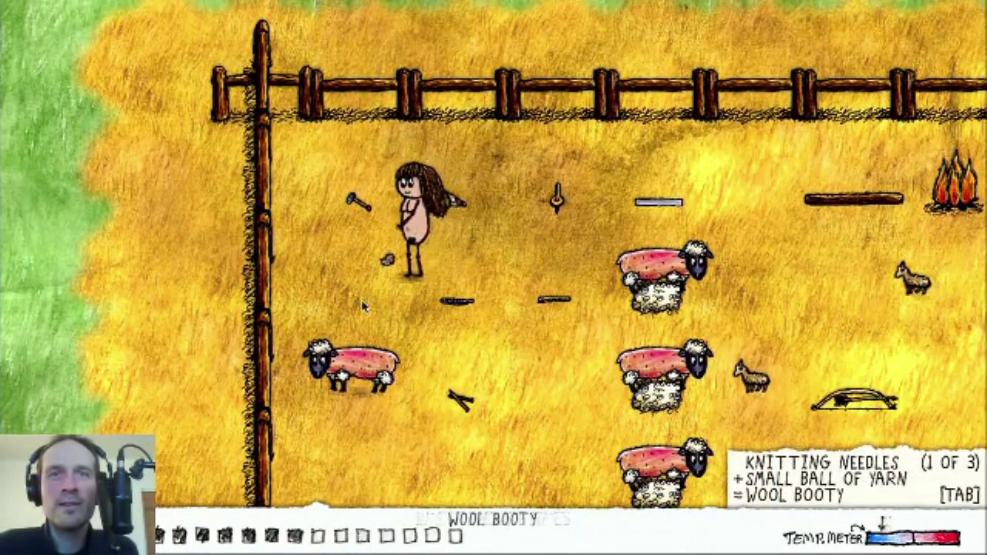
{"action": "left_click", "coordinate": [464, 270]}
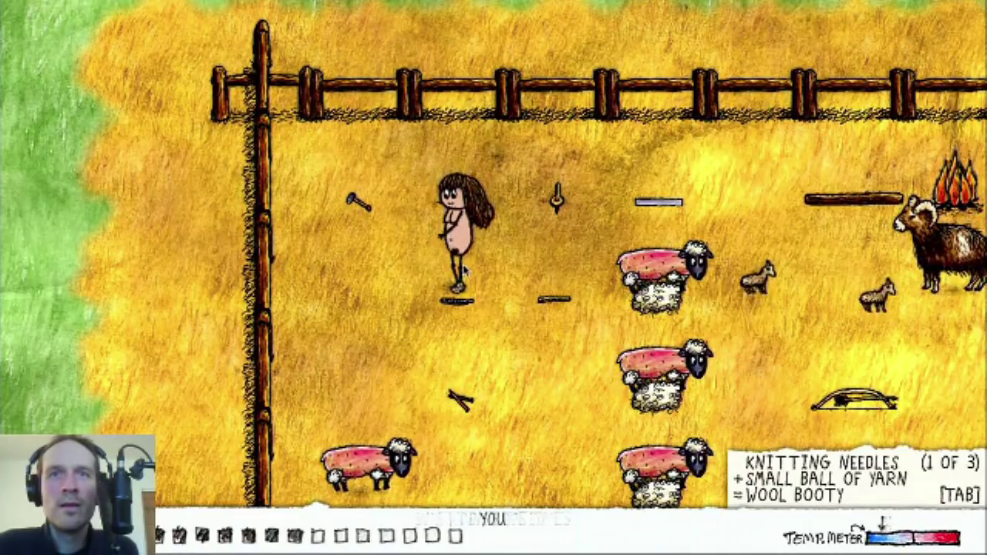
{"action": "left_click", "coordinate": [384, 290]}
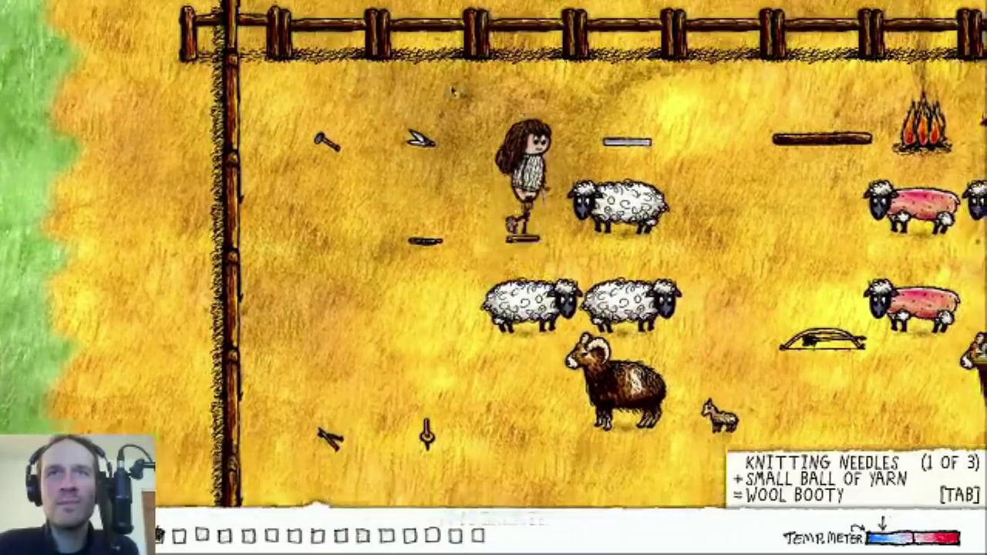
- Pick up the Shears and shear the nearest Domestic Sheep in the pen
{"action": "left_click", "coordinate": [420, 141]}
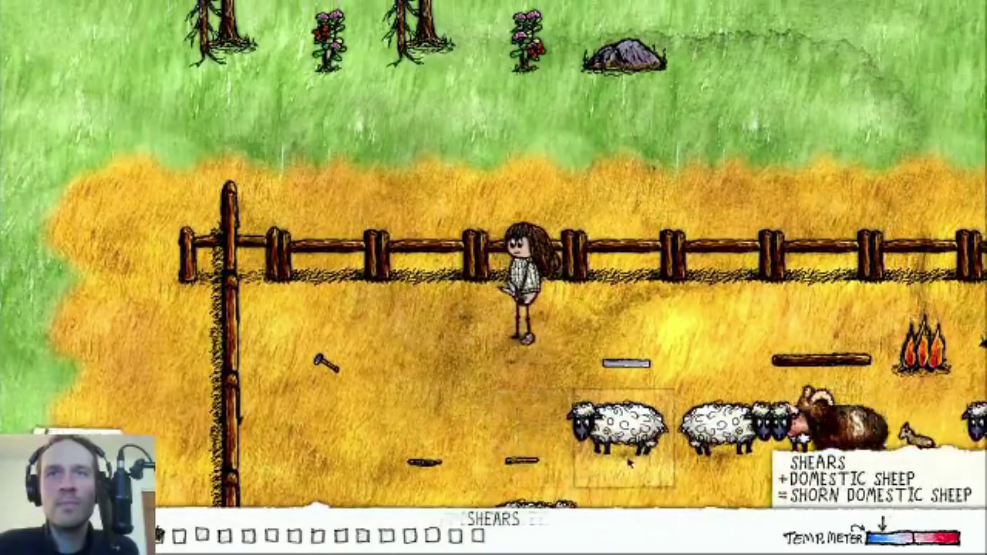
{"action": "left_click", "coordinate": [627, 443]}
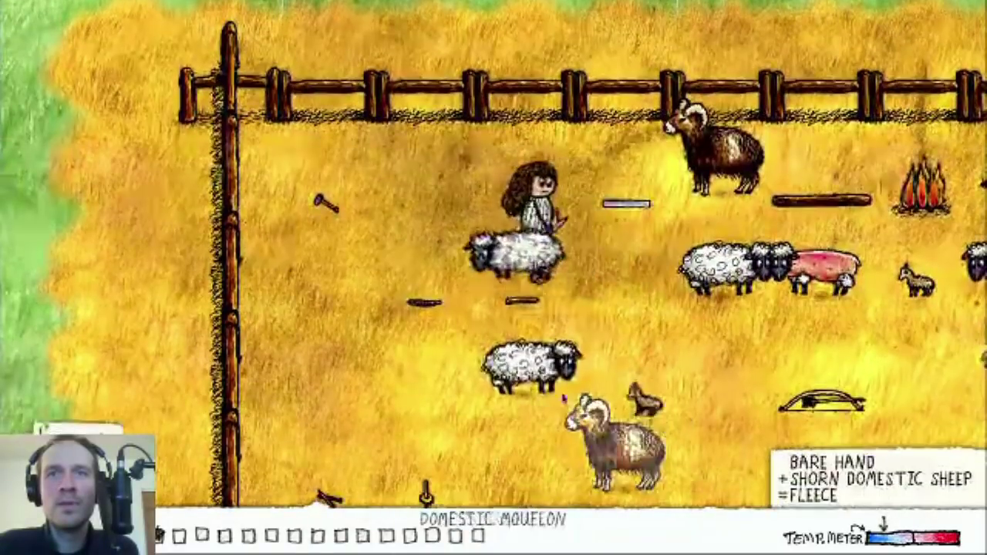
{"action": "left_click", "coordinate": [337, 264]}
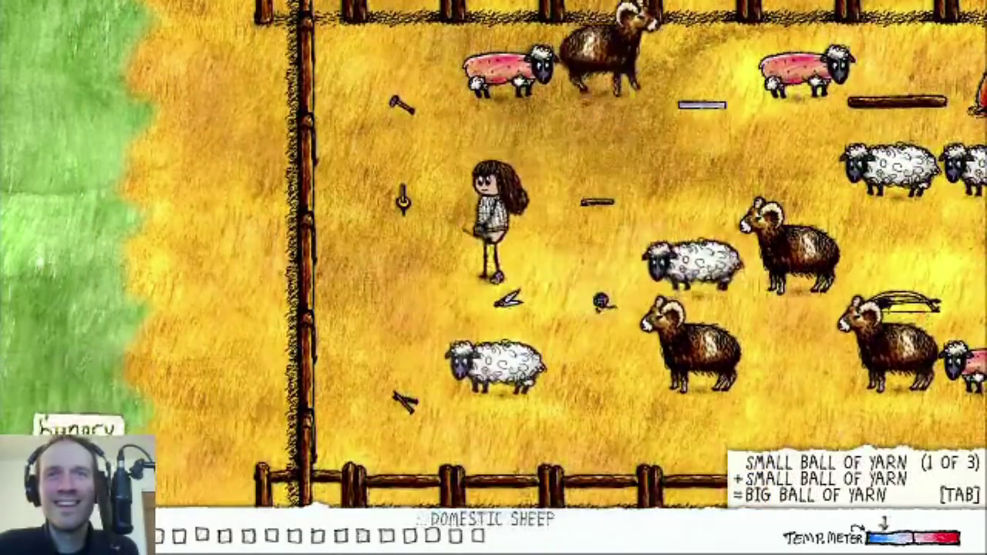
- Knit a Wool Hat from the ball of yarn on the ground with the Knitting Needles, then put the needles down
{"action": "left_click", "coordinate": [405, 401]}
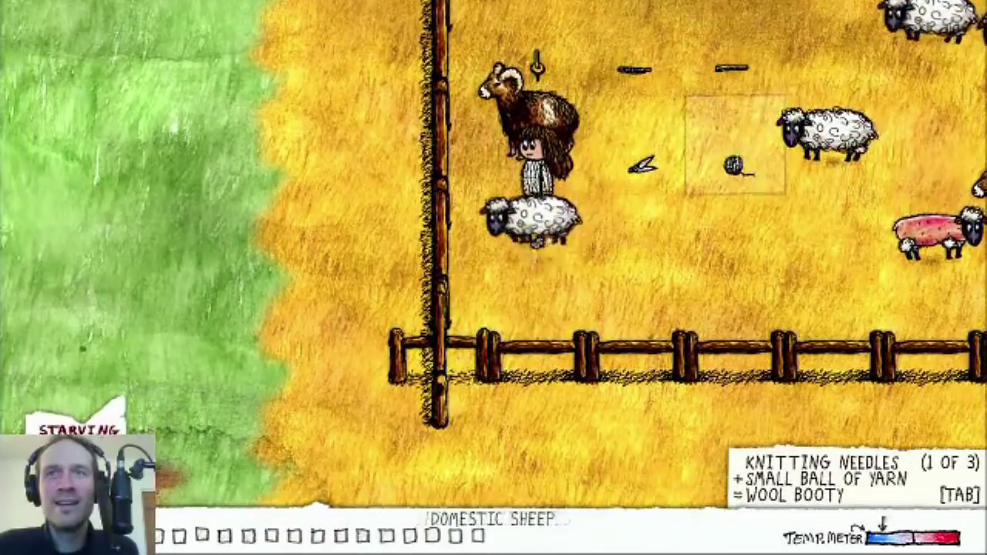
{"action": "left_click", "coordinate": [733, 165]}
{"action": "right_click", "coordinate": [634, 372]}
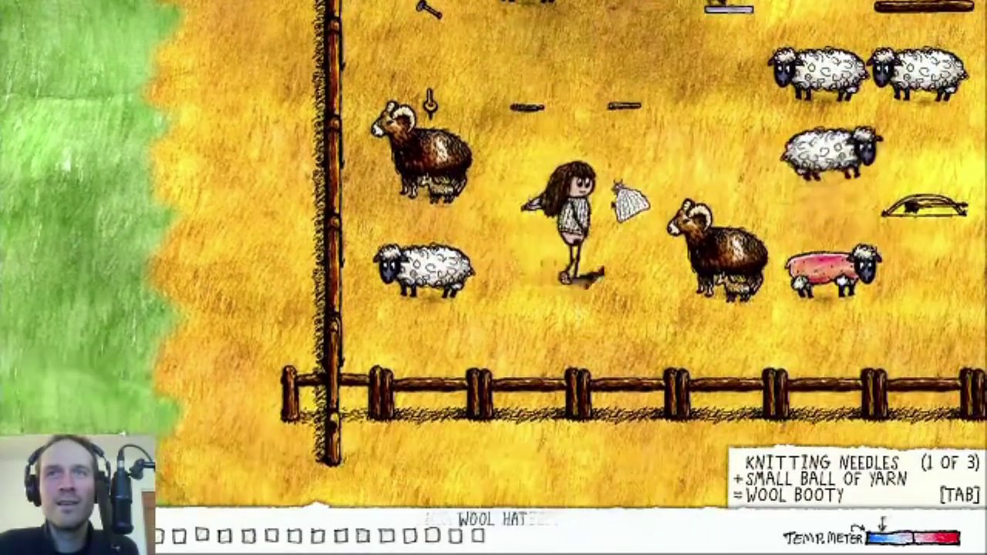
- Pick up the Wool Hat to try it on the character, then switch back to the object editor
{"action": "left_click", "coordinate": [628, 206]}
{"action": "left_click", "coordinate": [528, 274]}
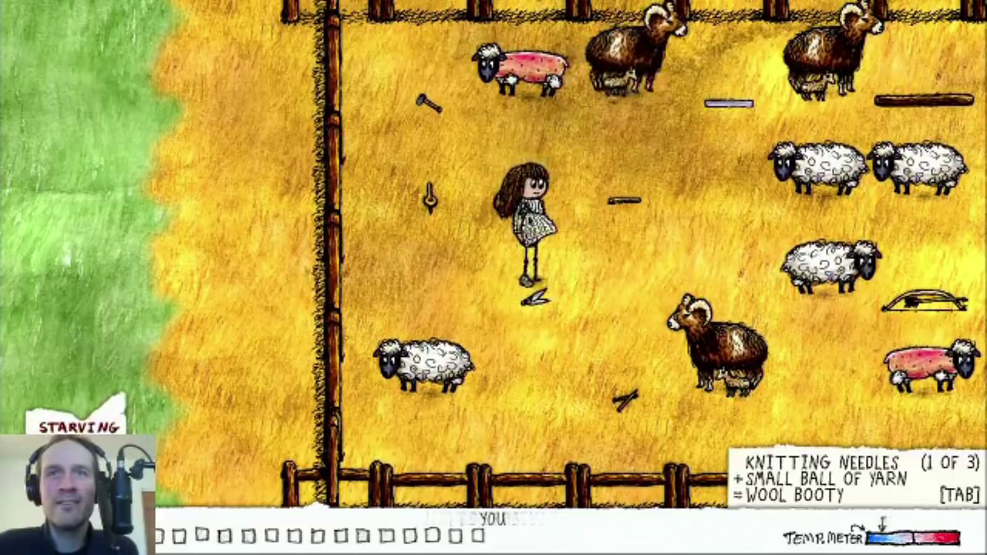
{"action": "left_click", "coordinate": [588, 276]}
{"action": "key", "text": "alt+Tab"}
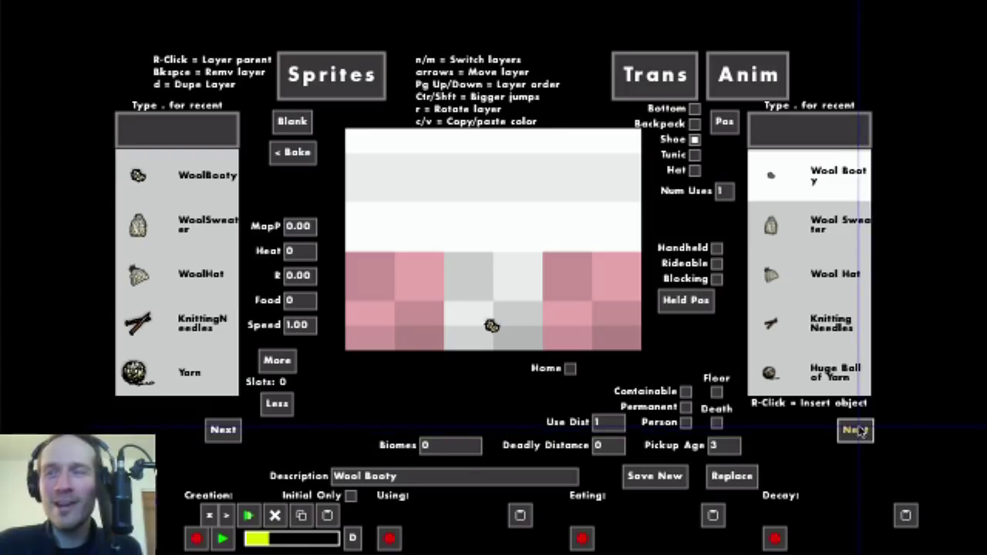